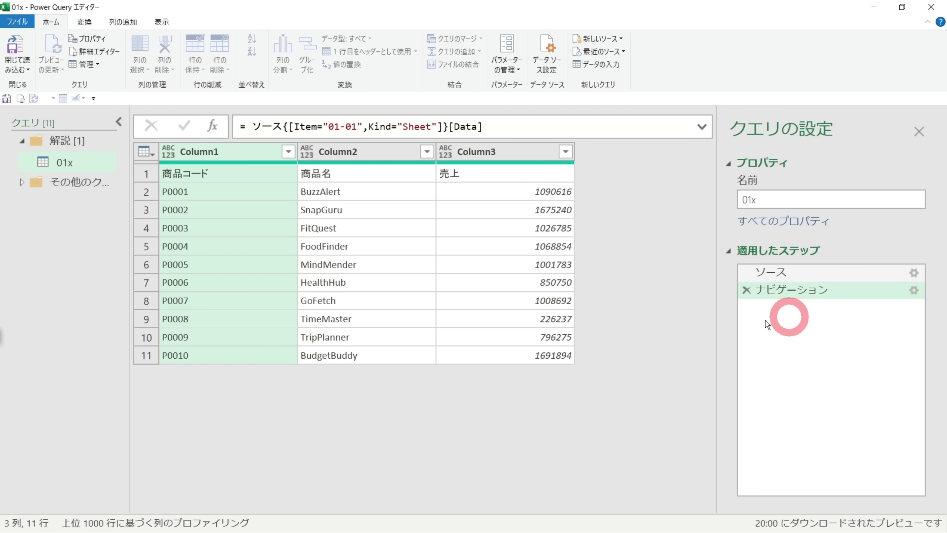
Compare the Source and Navigation steps, then inspect row 1 holding 商品コード, 商品名 and 売上.
{"action": "left_click", "coordinate": [784, 280]}
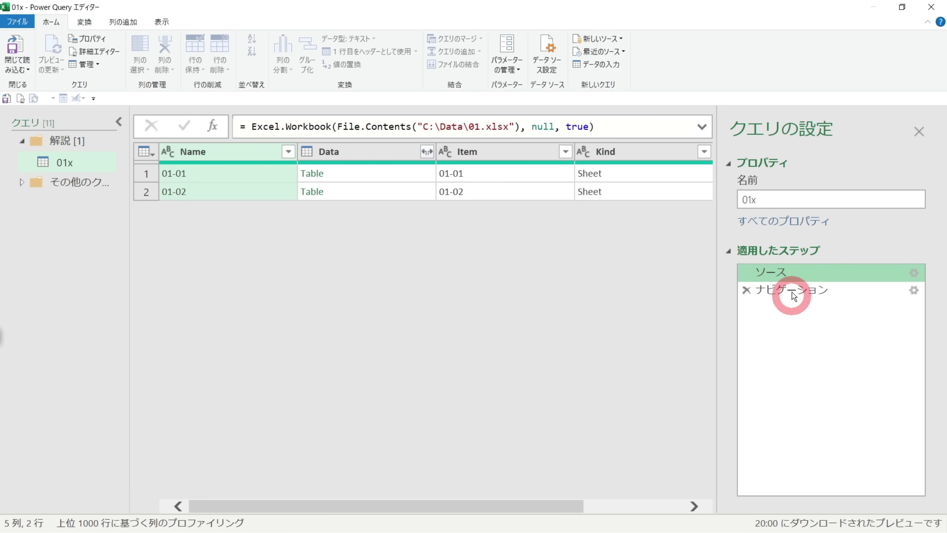
{"action": "left_click", "coordinate": [791, 292]}
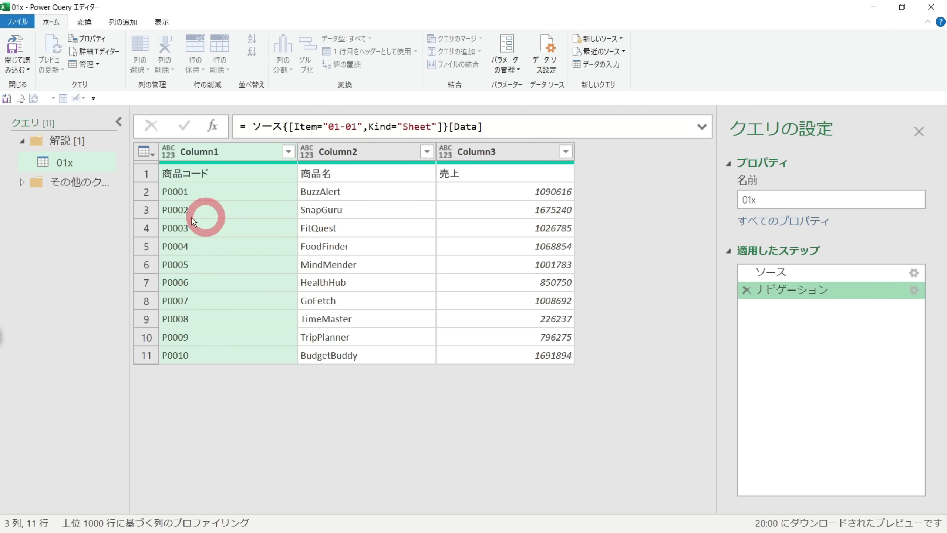
{"action": "left_click", "coordinate": [144, 174]}
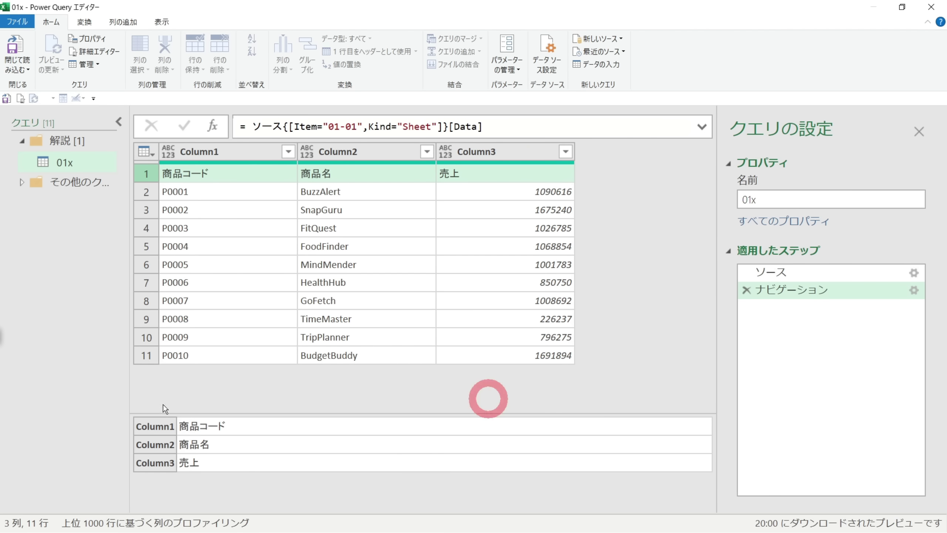
{"action": "left_click", "coordinate": [133, 140]}
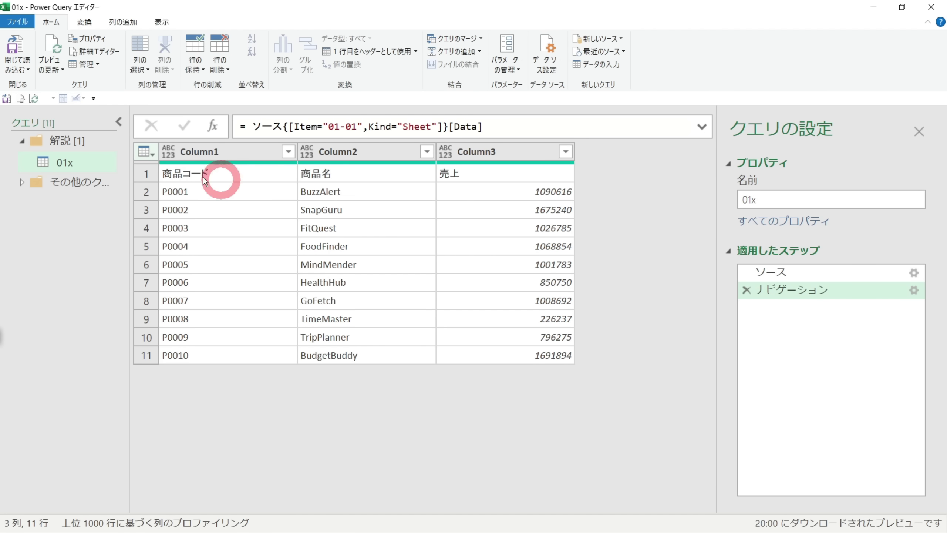
{"action": "left_click", "coordinate": [155, 173]}
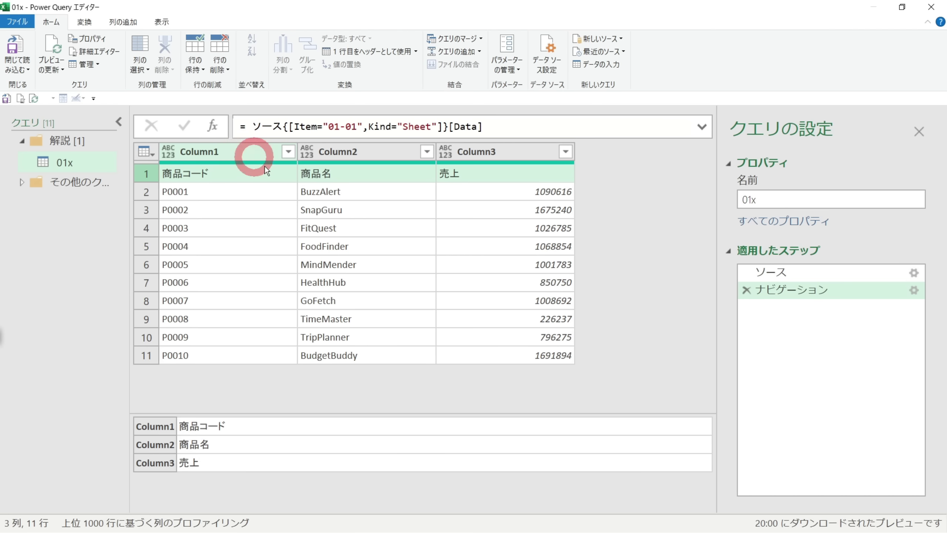
{"action": "left_click", "coordinate": [85, 22]}
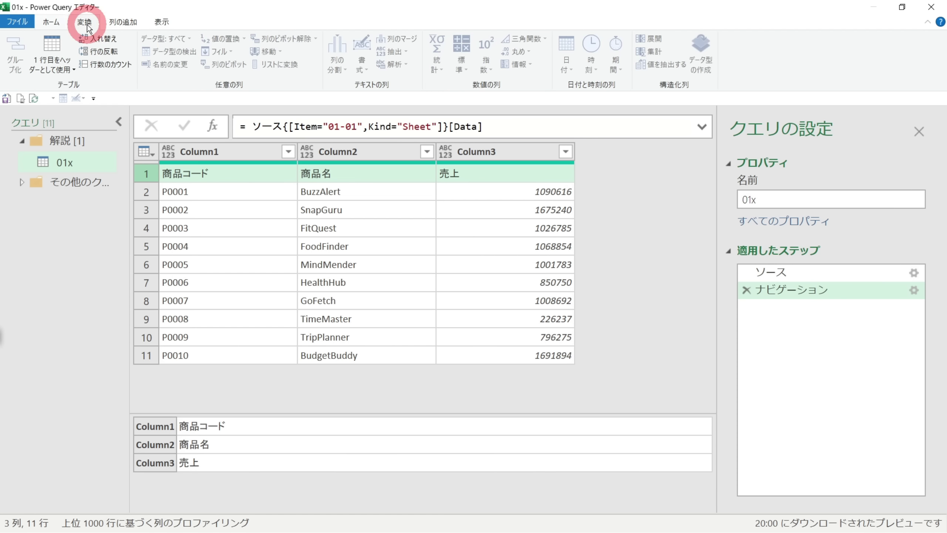
{"action": "left_click", "coordinate": [54, 48]}
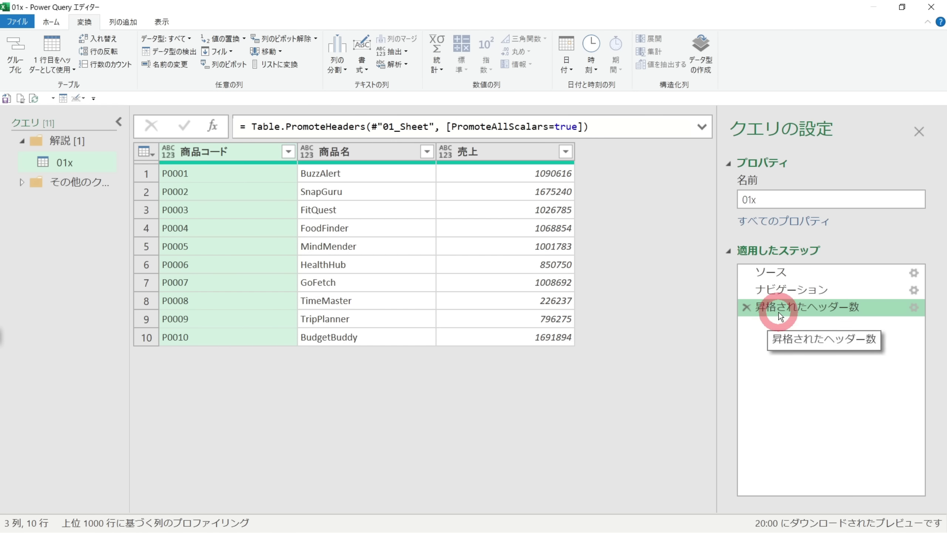
{"action": "left_click", "coordinate": [798, 310]}
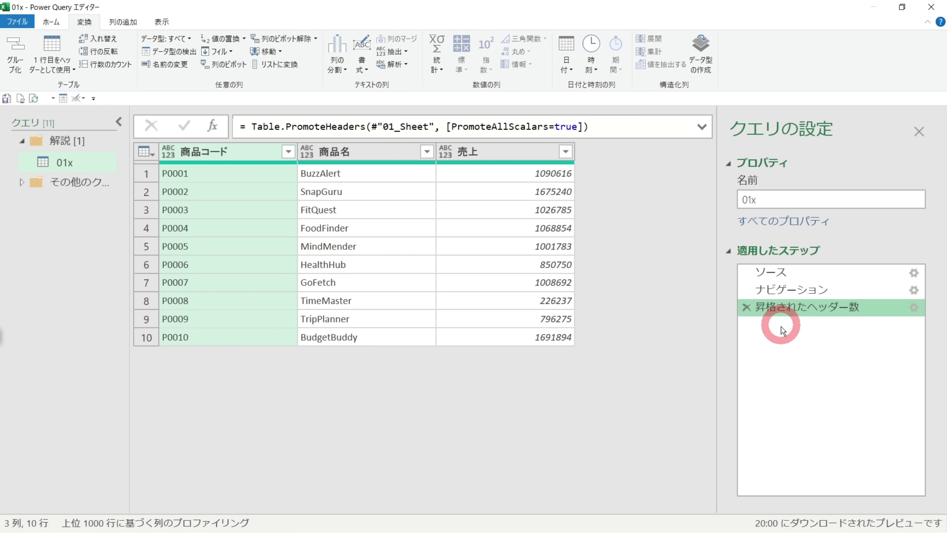
{"action": "left_click", "coordinate": [761, 334]}
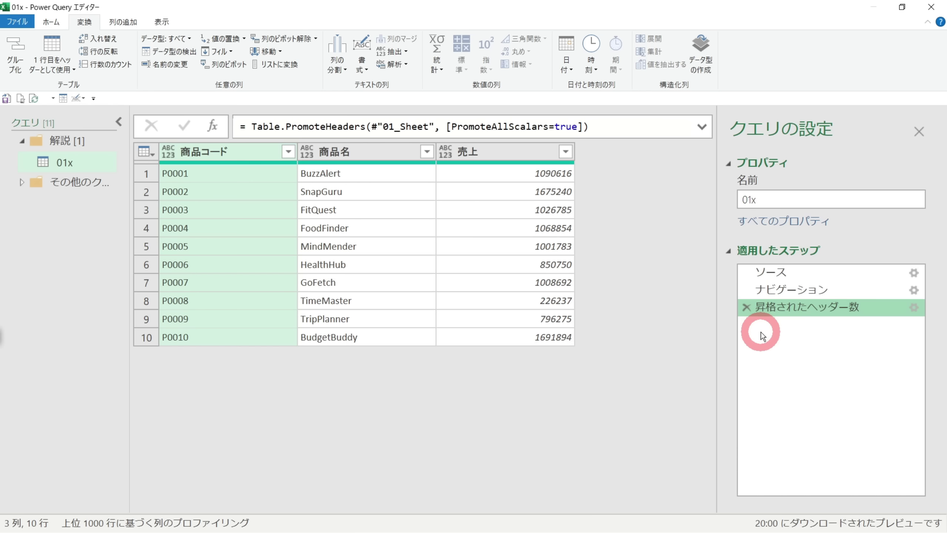
{"action": "left_click", "coordinate": [779, 311]}
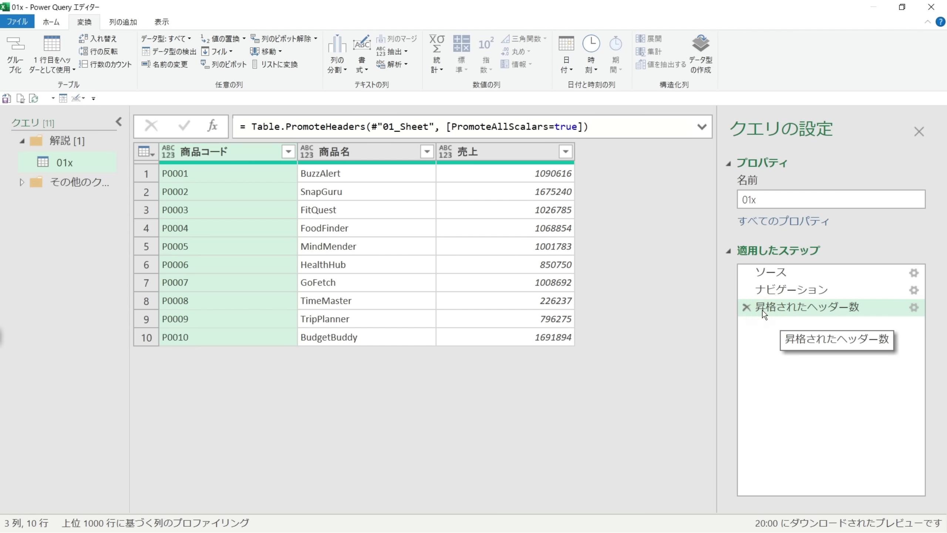
{"action": "left_click", "coordinate": [746, 307]}
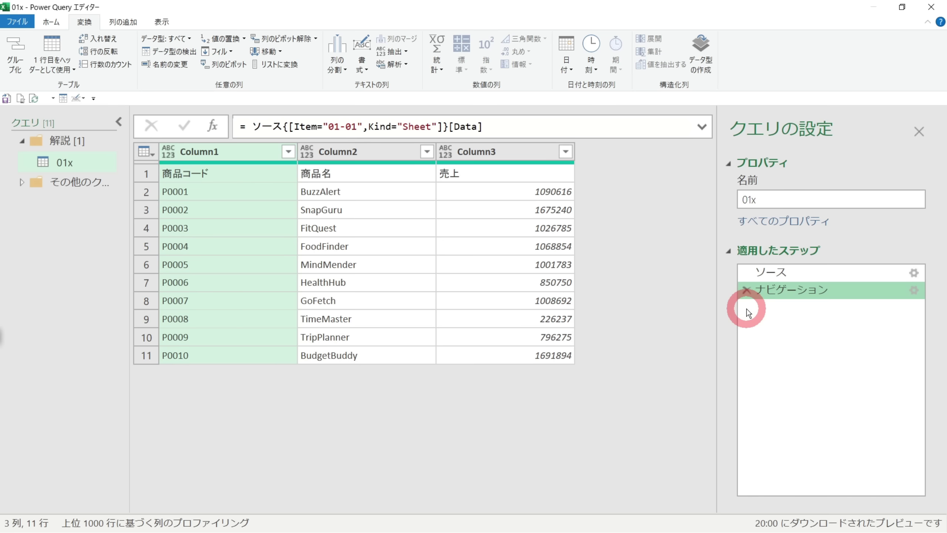
View the workbook's sheet list at the ソース step and preview the 01-01 sheet's nested table.
{"action": "left_click", "coordinate": [792, 287]}
{"action": "left_click", "coordinate": [794, 279]}
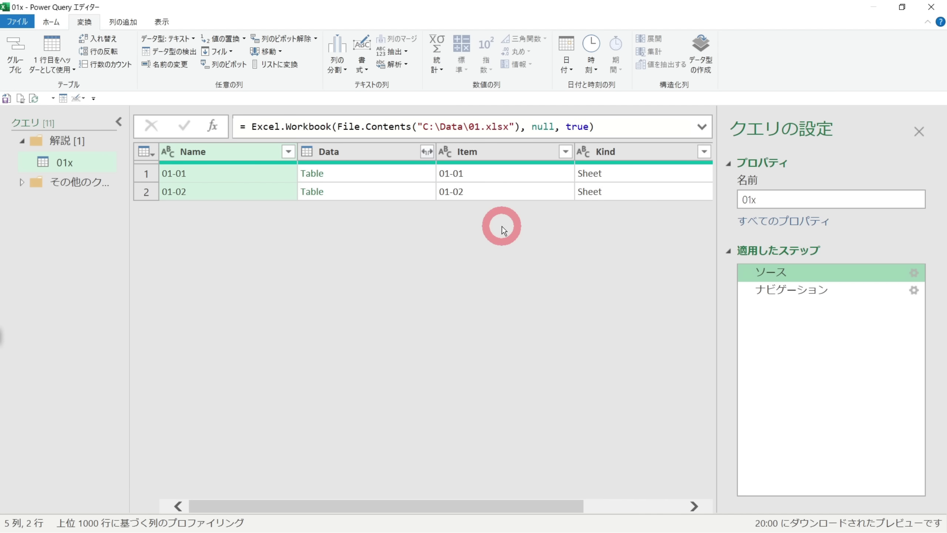
{"action": "left_click", "coordinate": [373, 154]}
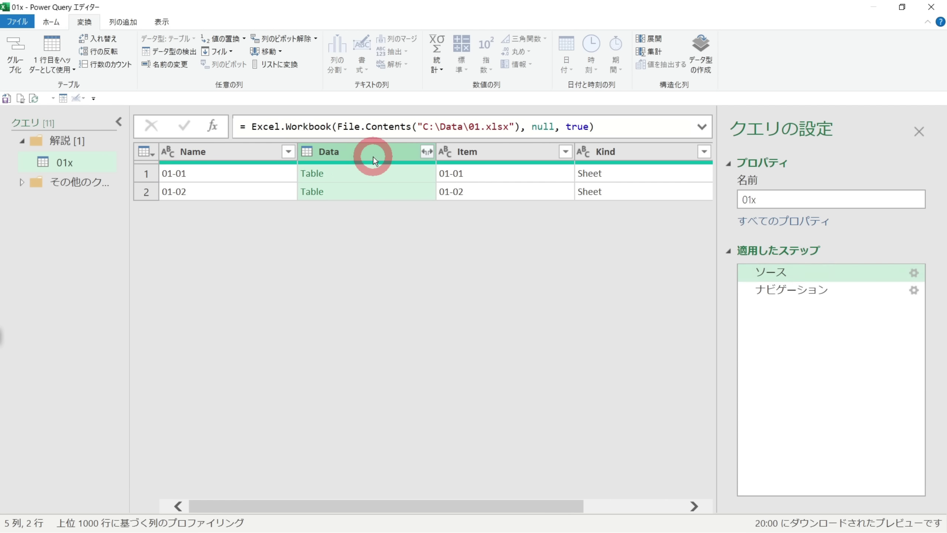
{"action": "left_click", "coordinate": [388, 174]}
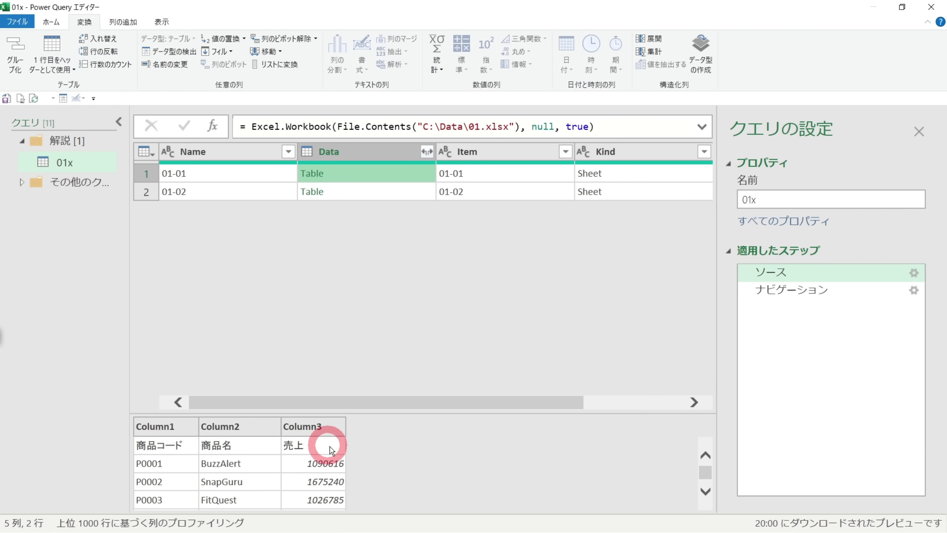
Change the Excel.Workbook header argument from null to true in the ソース formula and commit it.
{"action": "left_click", "coordinate": [770, 272]}
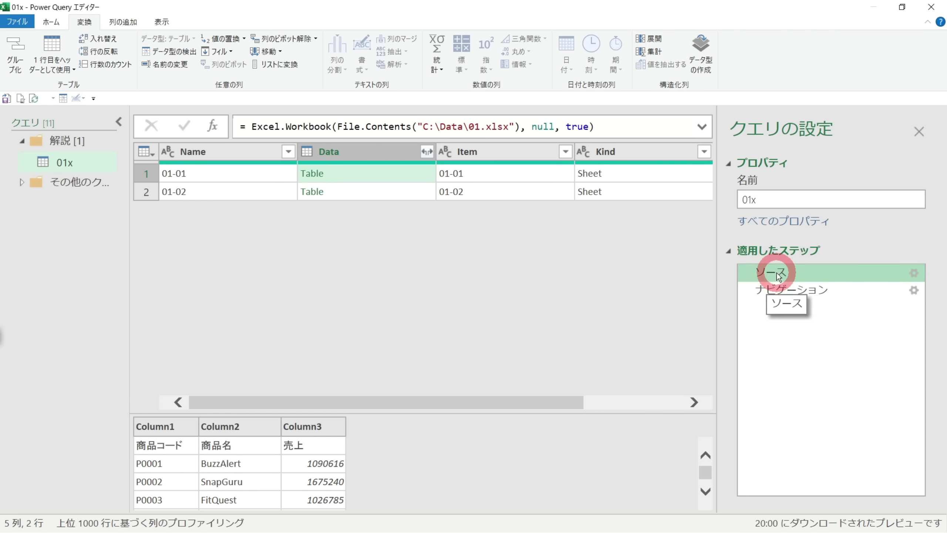
{"action": "left_click", "coordinate": [264, 123]}
{"action": "left_click_drag", "start_coordinate": [265, 126], "coordinate": [326, 127]}
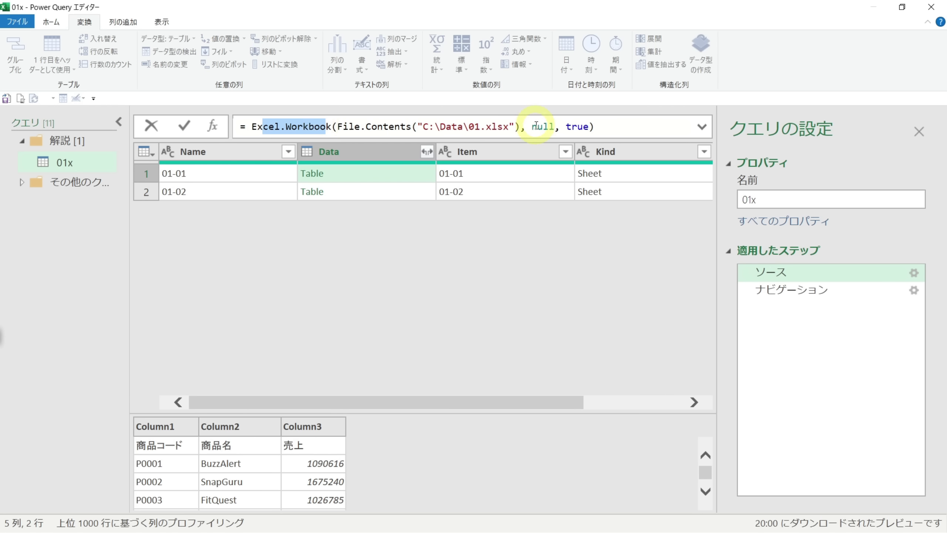
{"action": "left_click_drag", "start_coordinate": [536, 126], "coordinate": [538, 101]}
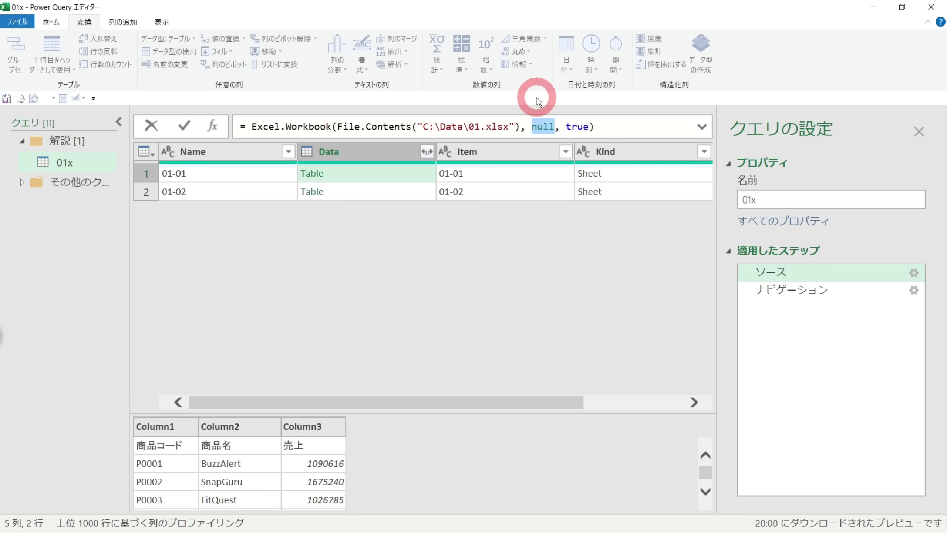
{"action": "type", "text": "true"}
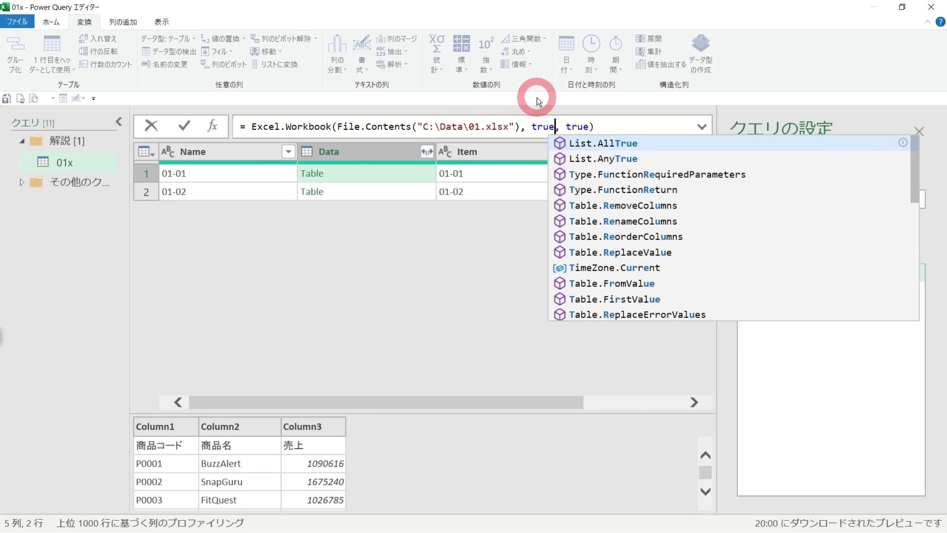
{"action": "key", "text": "Escape"}
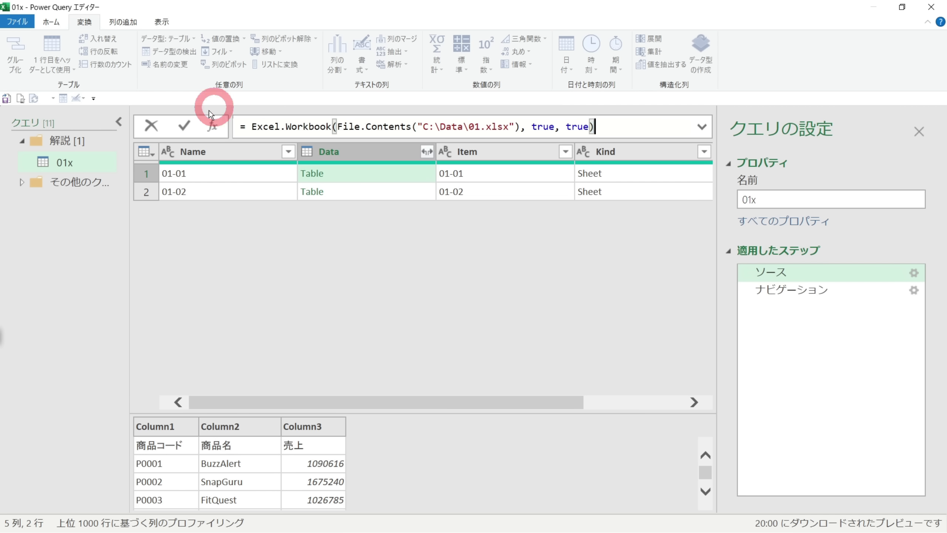
{"action": "left_click", "coordinate": [185, 127]}
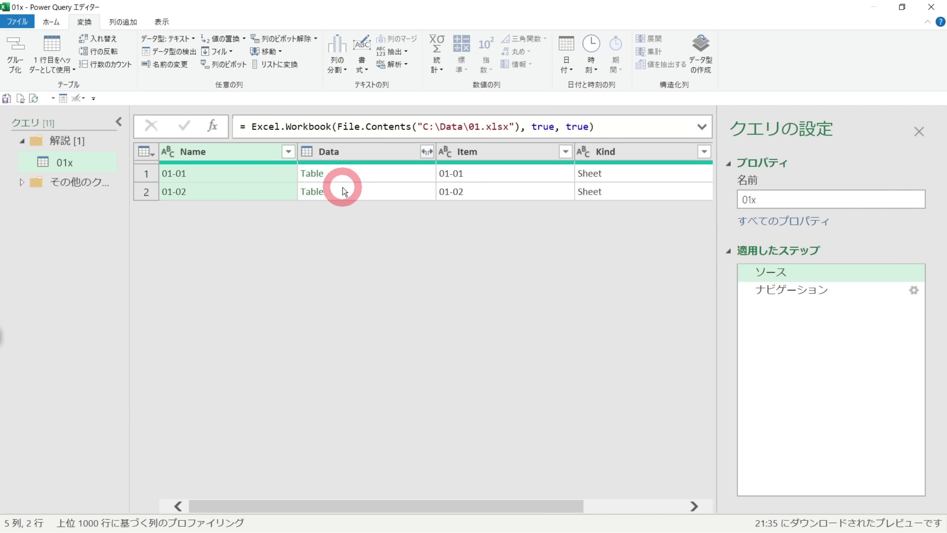
Preview the 01-01 table at the ナビゲーション step and select its 商品名 and 売上 columns.
{"action": "left_click", "coordinate": [333, 177]}
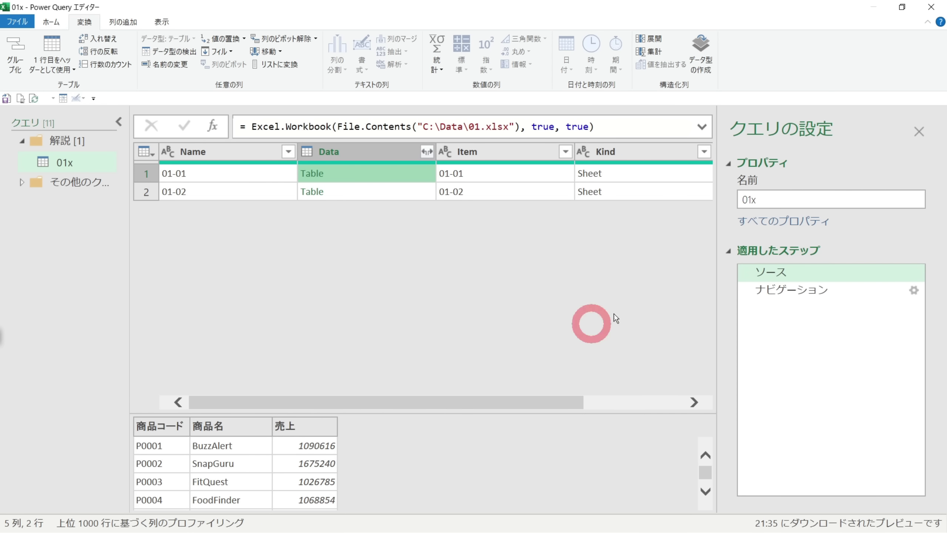
{"action": "left_click", "coordinate": [776, 290]}
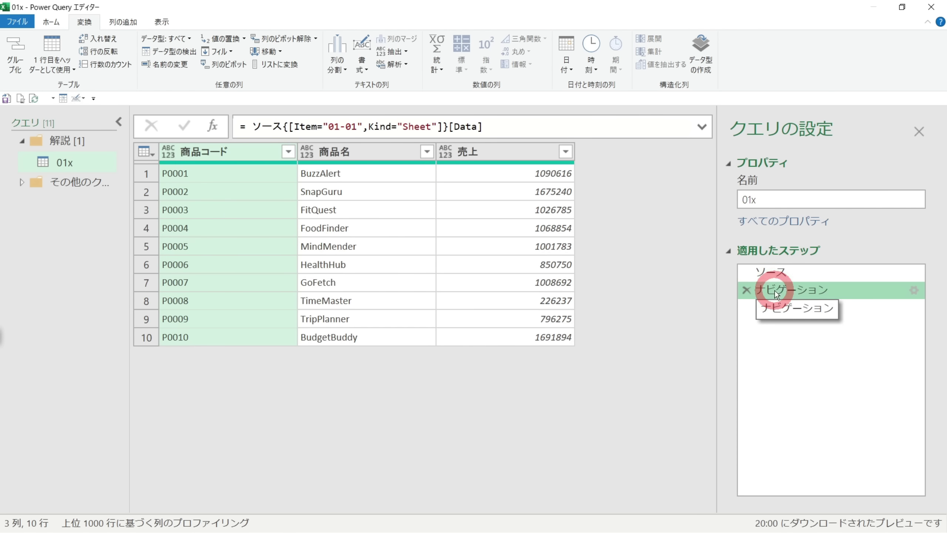
{"action": "left_click", "coordinate": [344, 151]}
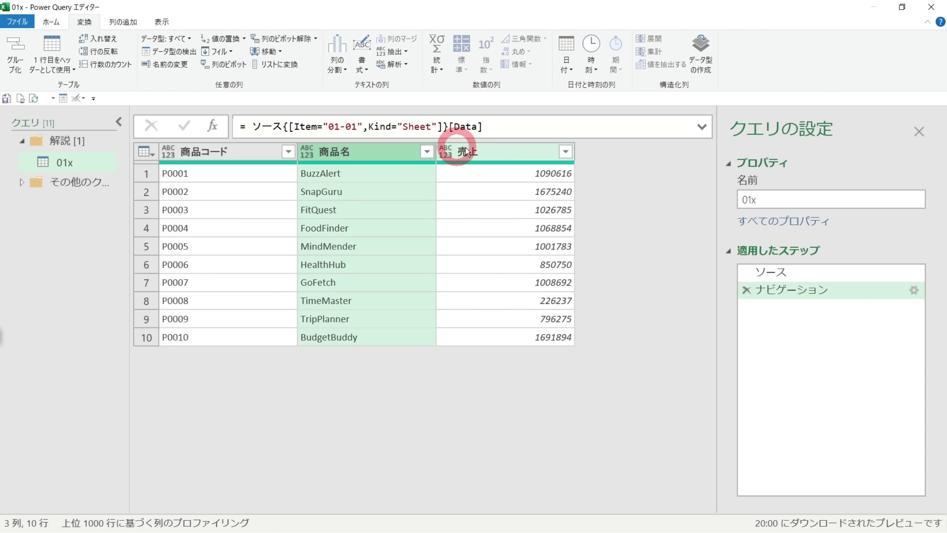
{"action": "left_click", "coordinate": [466, 151]}
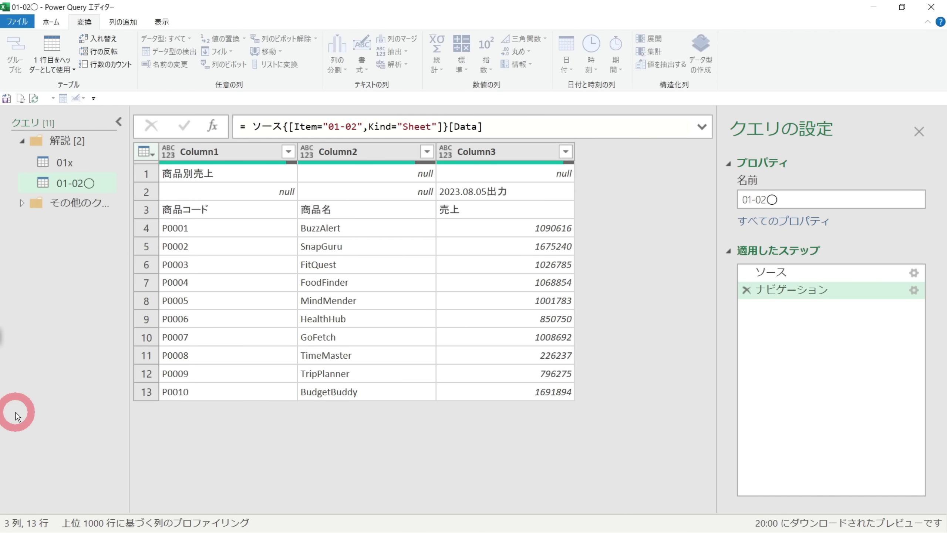
Inspect the raw 01-02〇 rows: header names in row 3, the 商品別売上 title and 2023.08.05出力 date.
{"action": "left_click", "coordinate": [146, 211]}
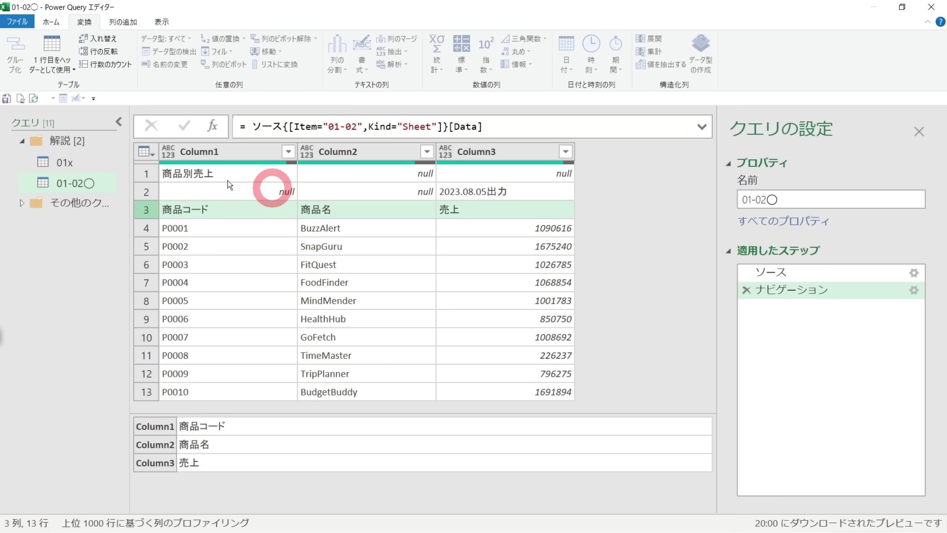
{"action": "left_click", "coordinate": [204, 172]}
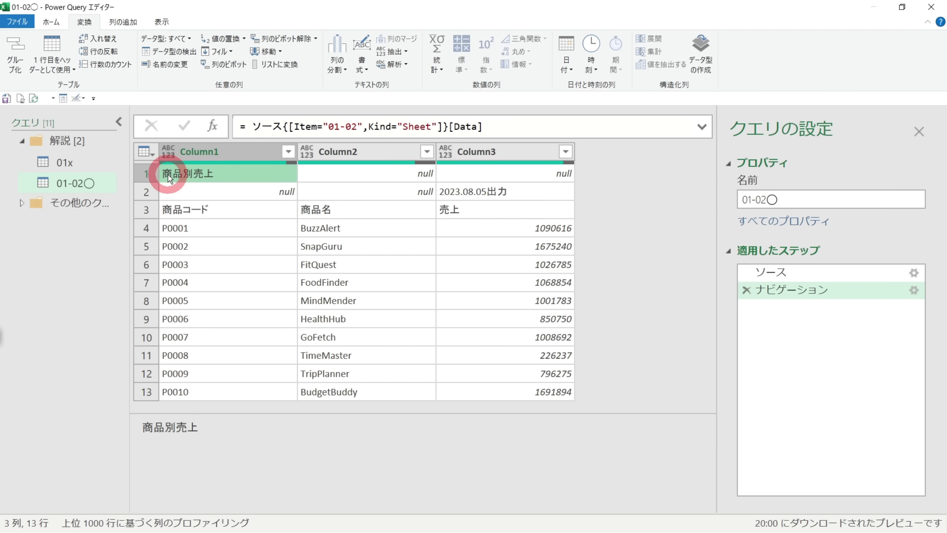
{"action": "left_click", "coordinate": [442, 193]}
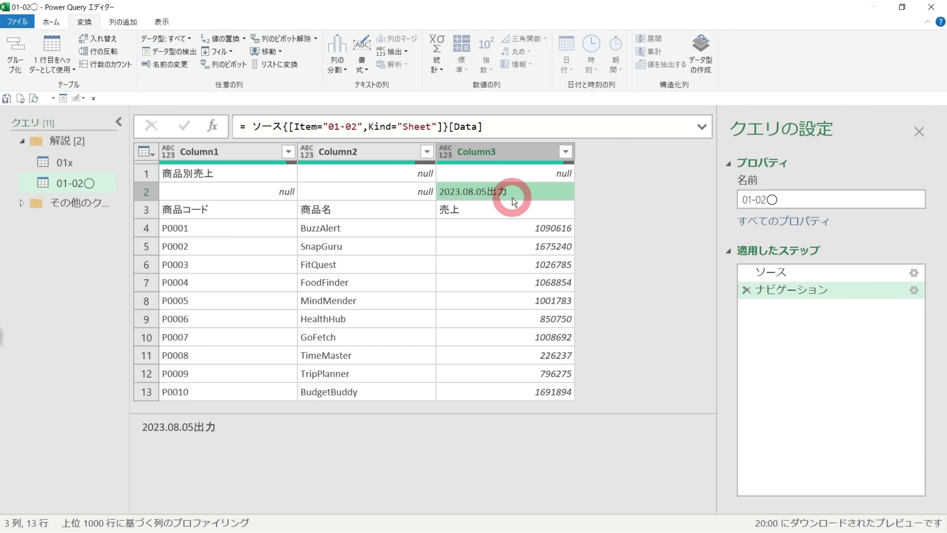
{"action": "left_click", "coordinate": [146, 174]}
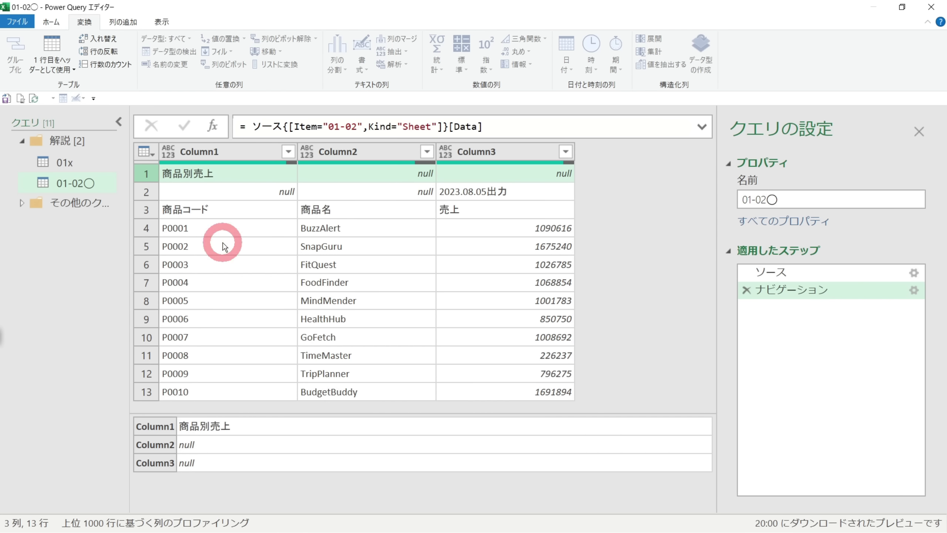
Select row 1 and choose 上位の行の削除 from the ホーム tab's 行の削除 options.
{"action": "left_click", "coordinate": [146, 174]}
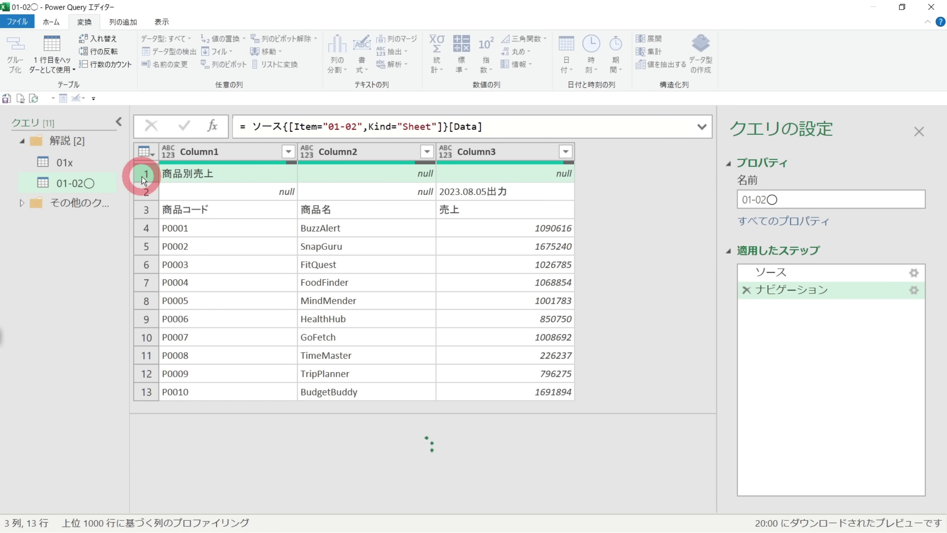
{"action": "left_click", "coordinate": [59, 27]}
{"action": "left_click", "coordinate": [219, 62]}
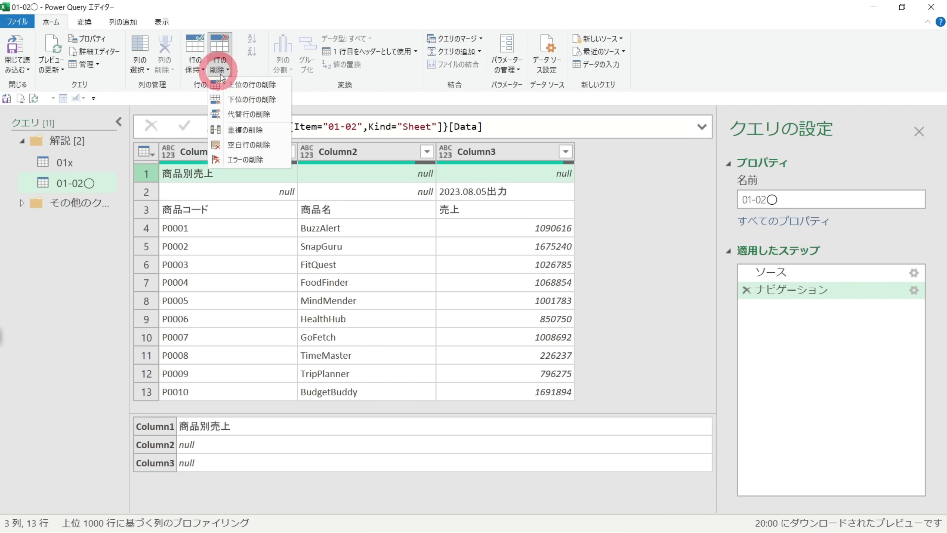
{"action": "left_click", "coordinate": [244, 86]}
Remove the top 2 rows from the 01-02〇 table.
{"action": "left_click", "coordinate": [319, 272]}
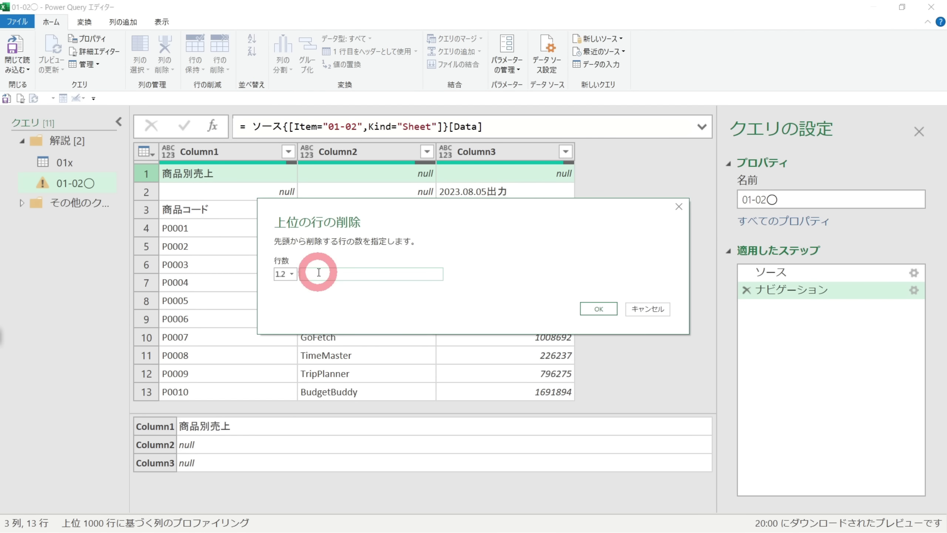
{"action": "type", "text": "2"}
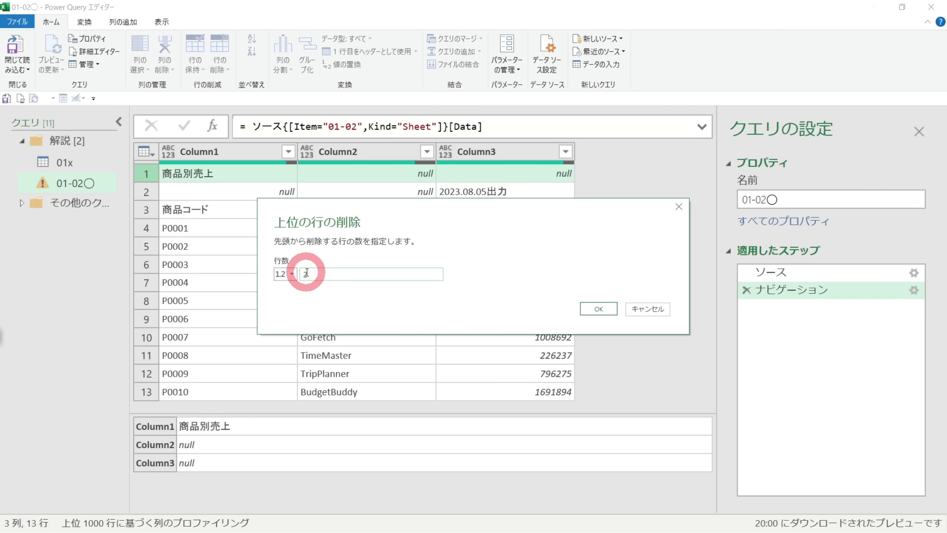
{"action": "left_click", "coordinate": [599, 309]}
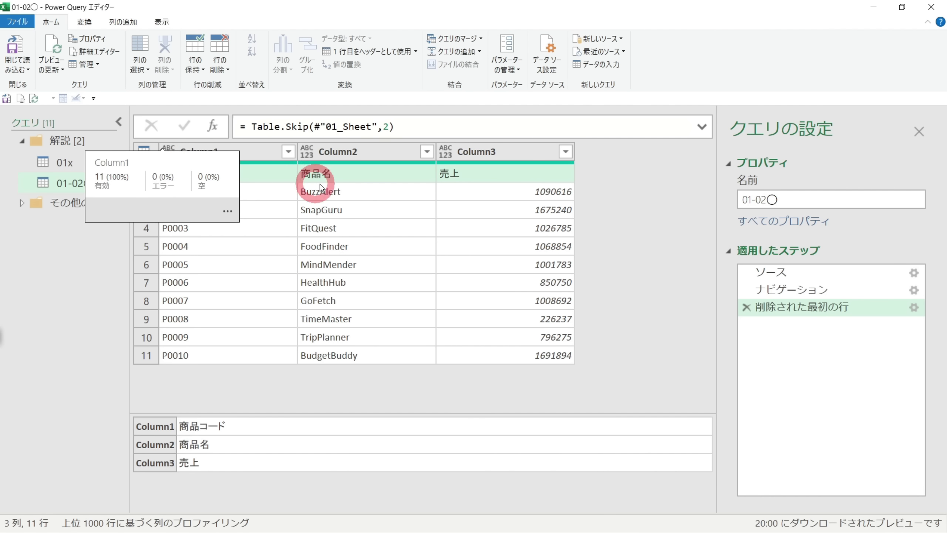
Promote the first row (商品コード, 商品名, 売上) to column headers with 1行目をヘッダーとして使用.
{"action": "left_click", "coordinate": [89, 24]}
{"action": "left_click", "coordinate": [56, 44]}
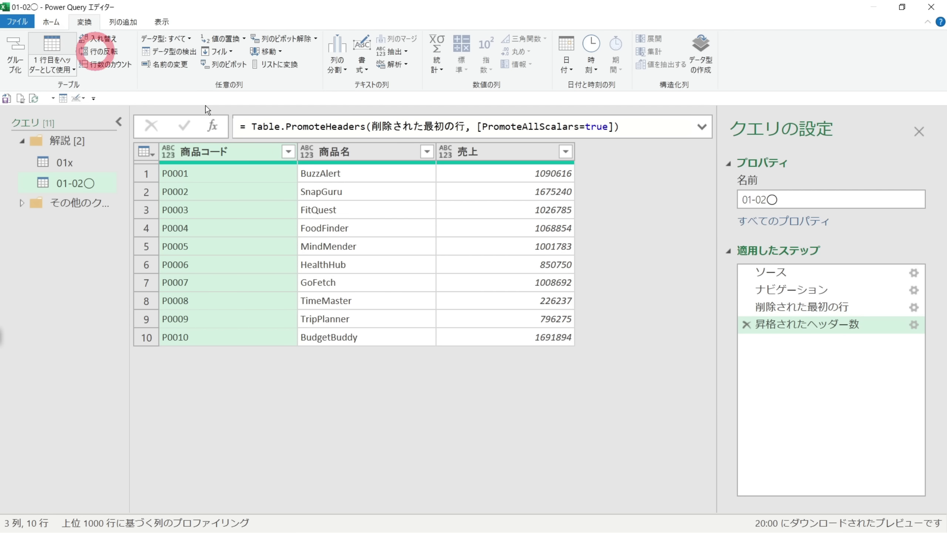
{"action": "left_click", "coordinate": [253, 162]}
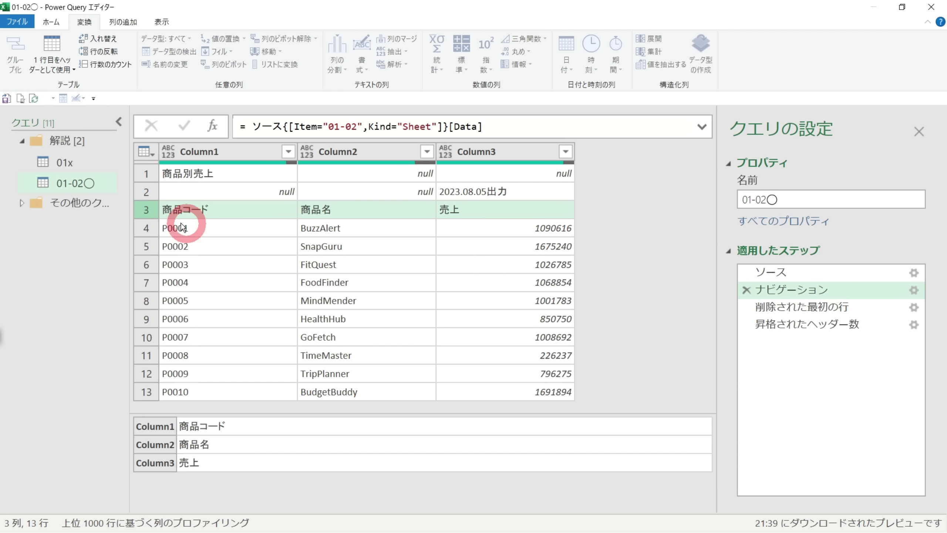
Recheck raw rows 1 and 3, then return to the 昇格されたヘッダー数 step with promoted headers.
{"action": "left_click", "coordinate": [146, 175]}
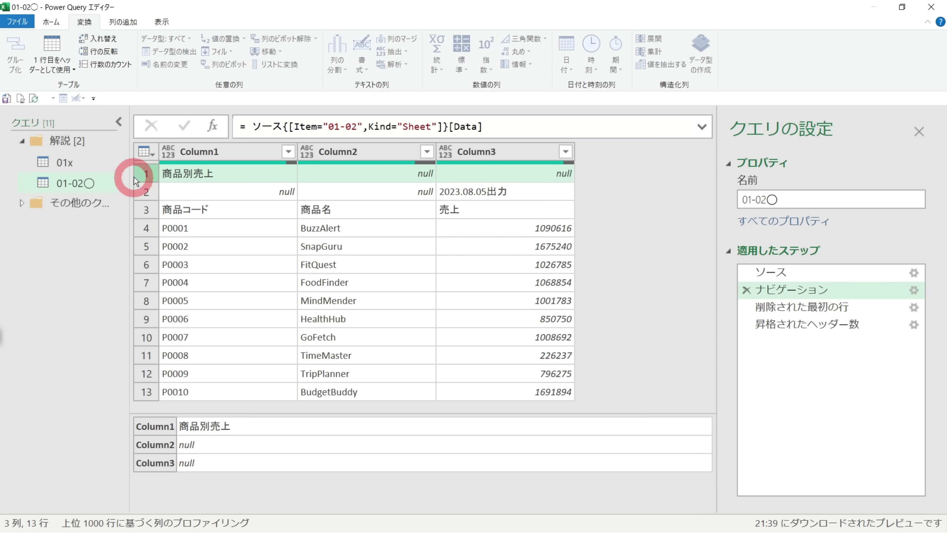
{"action": "left_click", "coordinate": [147, 210]}
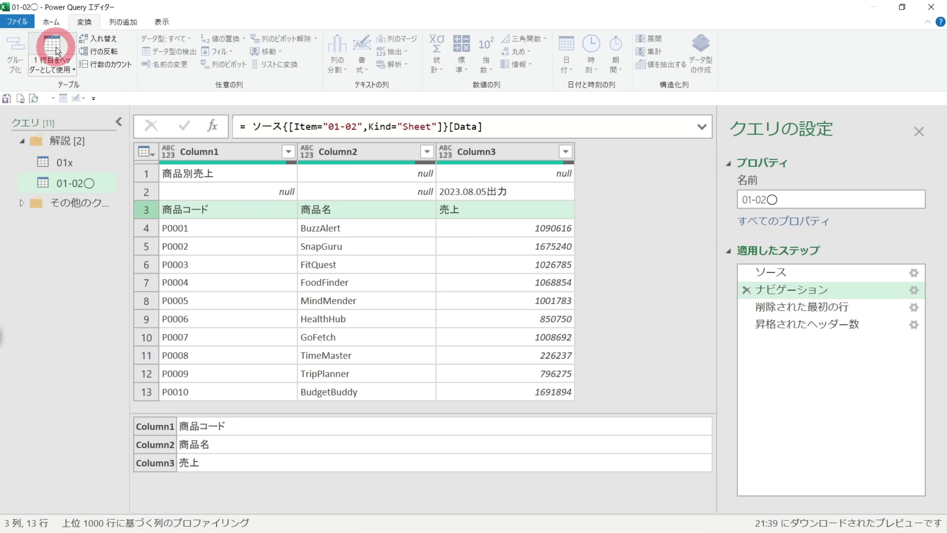
{"action": "left_click", "coordinate": [813, 323]}
{"action": "left_click", "coordinate": [256, 152]}
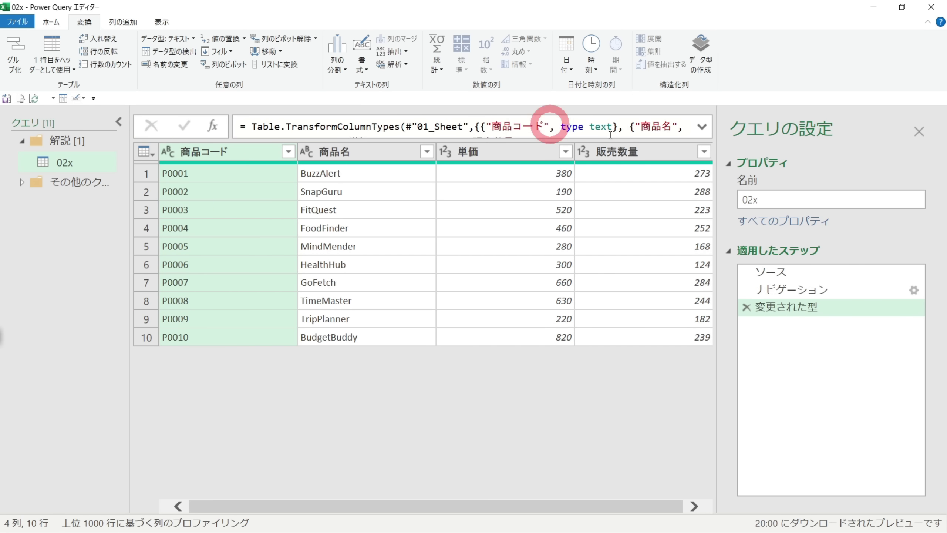
Select the 単価 and 販売数量 columns together in the 02x query.
{"action": "left_click", "coordinate": [495, 153]}
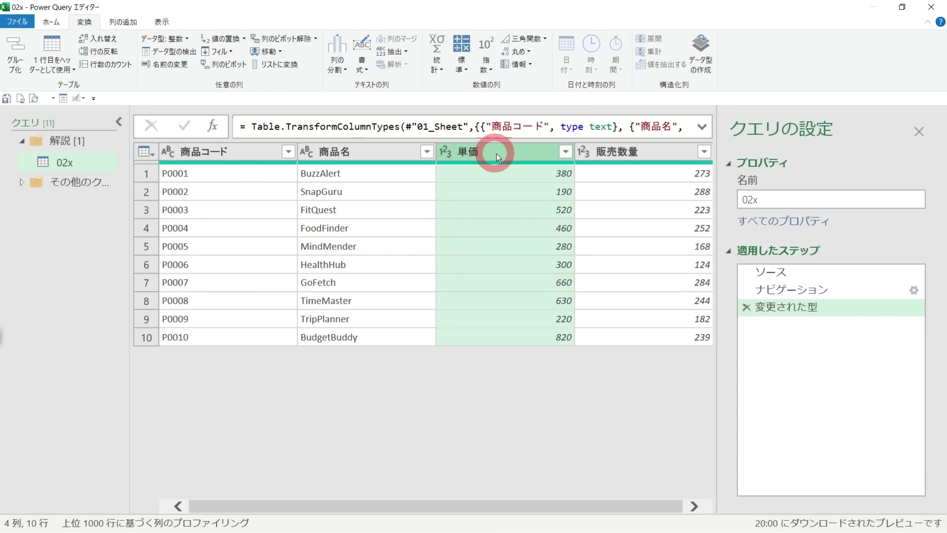
{"action": "left_click", "coordinate": [624, 156], "text": "ctrl"}
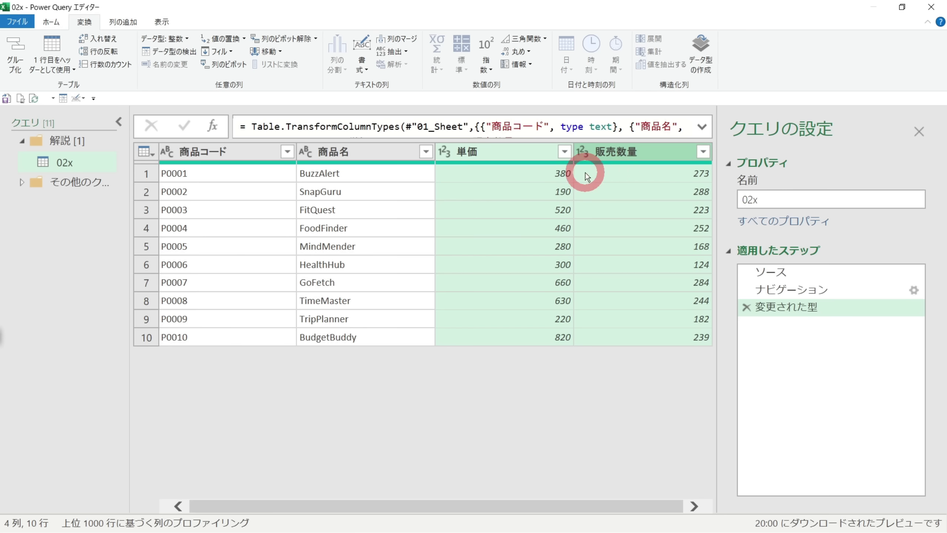
{"action": "left_click", "coordinate": [518, 152]}
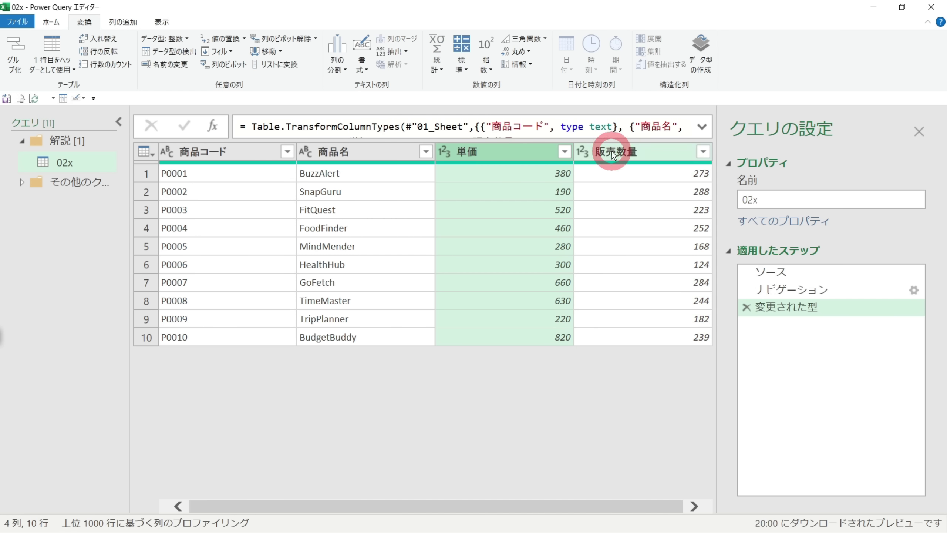
{"action": "left_click", "coordinate": [630, 153], "text": "ctrl"}
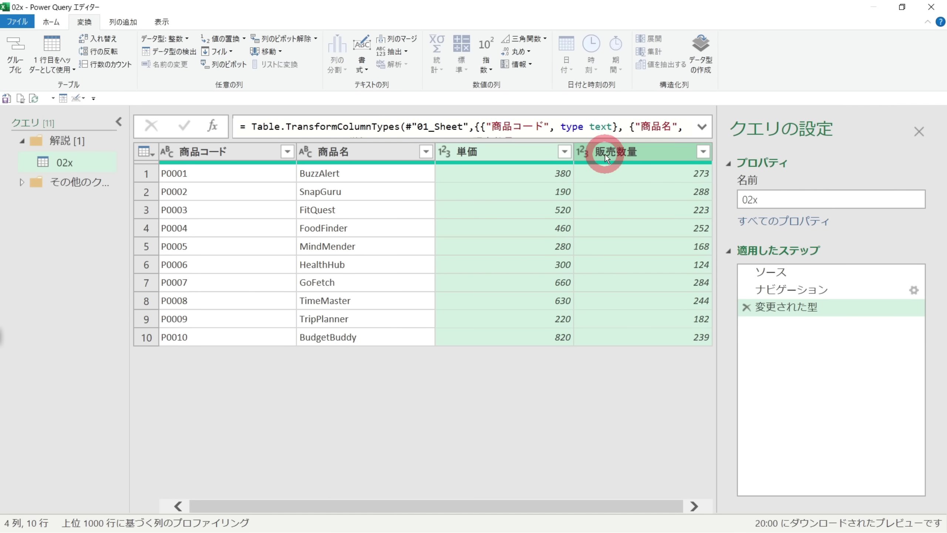
{"action": "left_click", "coordinate": [123, 22]}
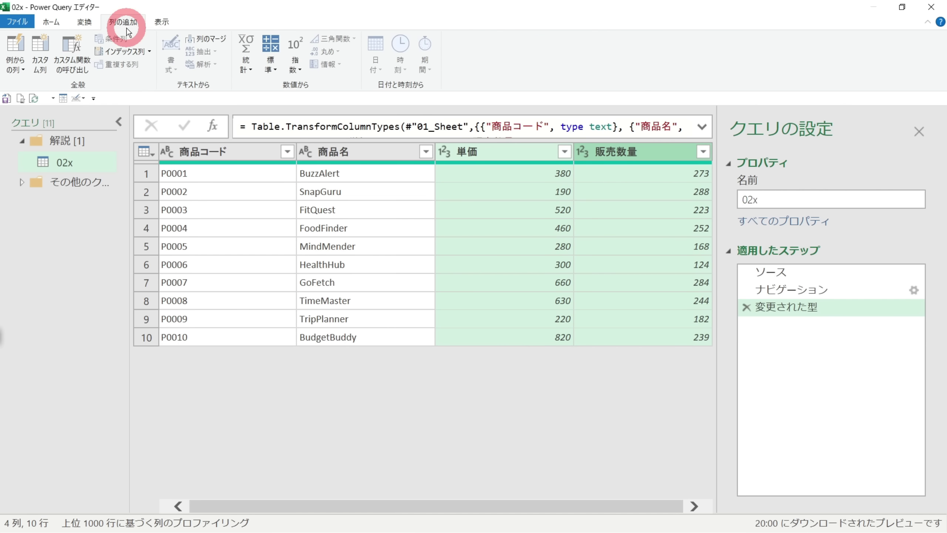
Add a 乗算 column multiplying 単価 by 販売数量 via 標準 > 乗算.
{"action": "left_click", "coordinate": [269, 66]}
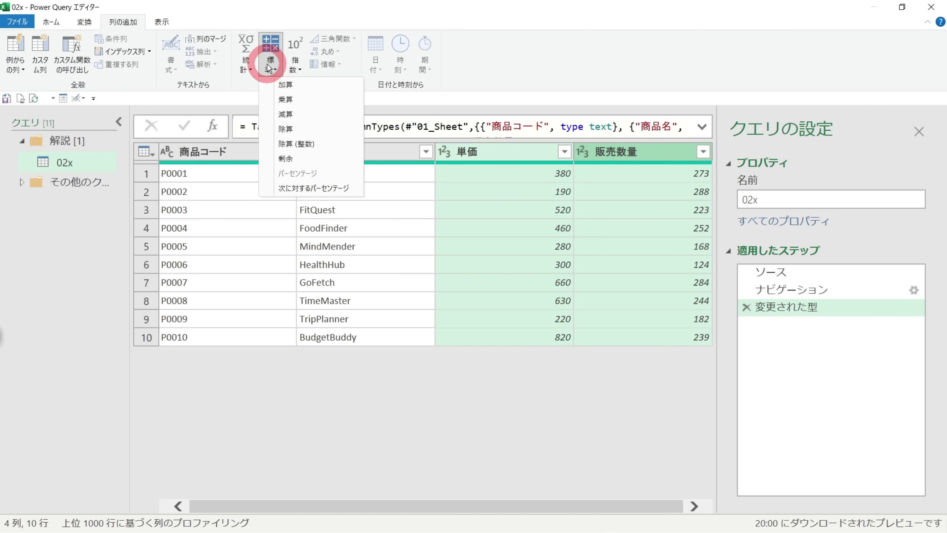
{"action": "left_click", "coordinate": [312, 104]}
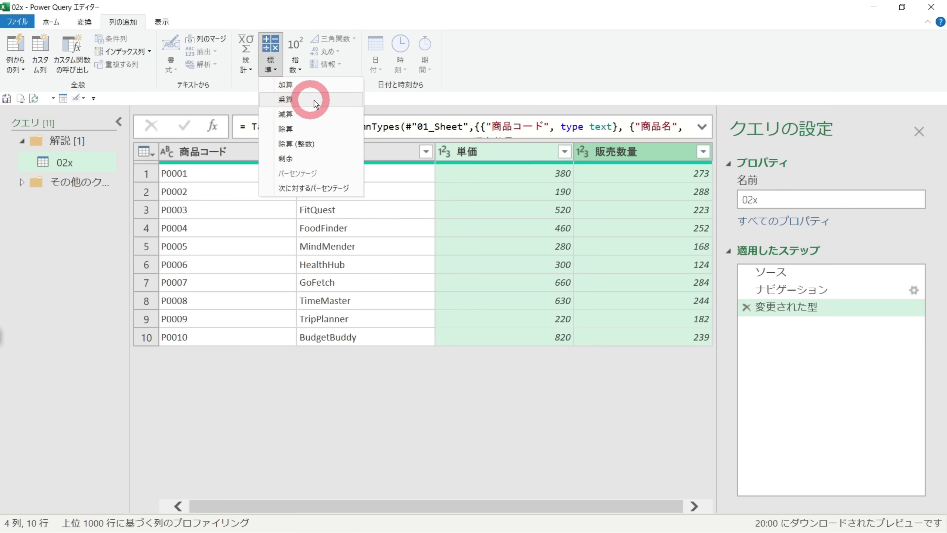
{"action": "left_click", "coordinate": [315, 100]}
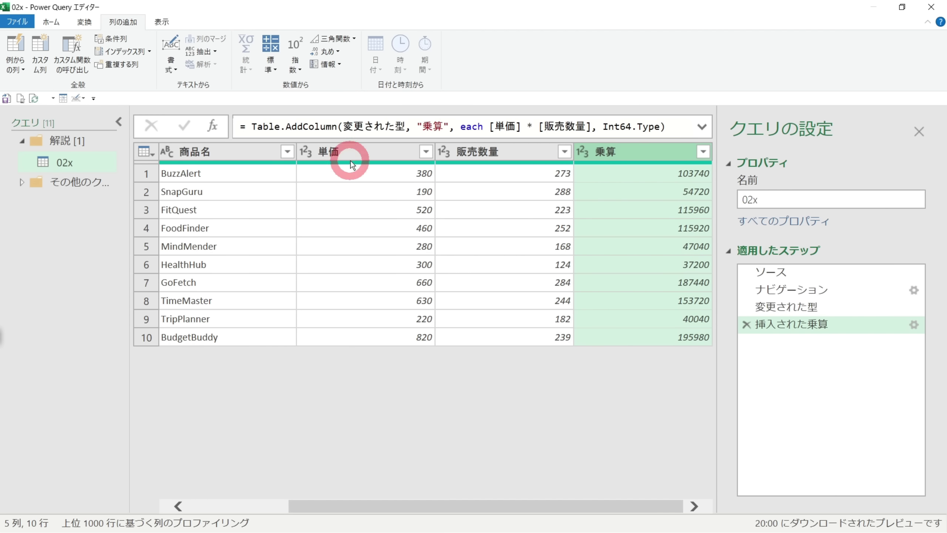
Verify row 1 gives 380 × 273 = 103740, then select the 乗算 column header.
{"action": "left_click", "coordinate": [356, 176]}
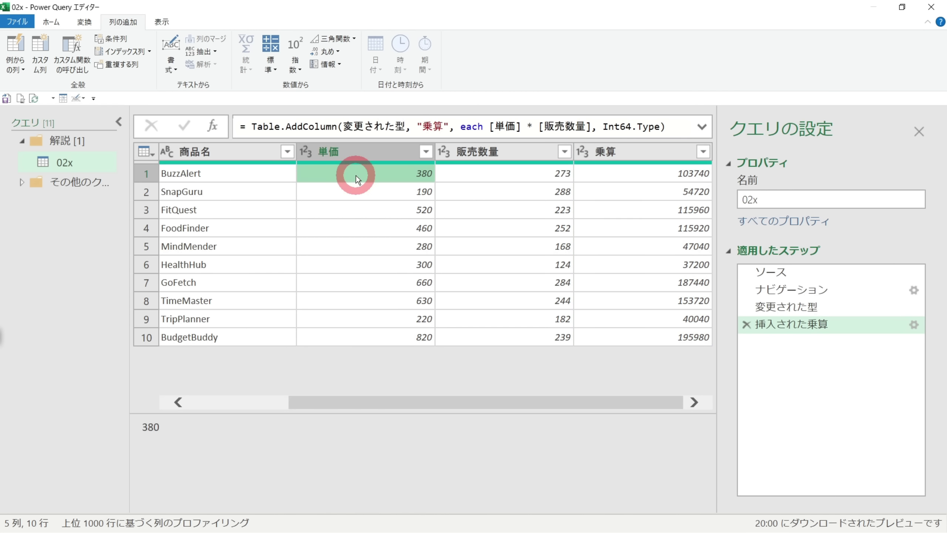
{"action": "left_click", "coordinate": [468, 178]}
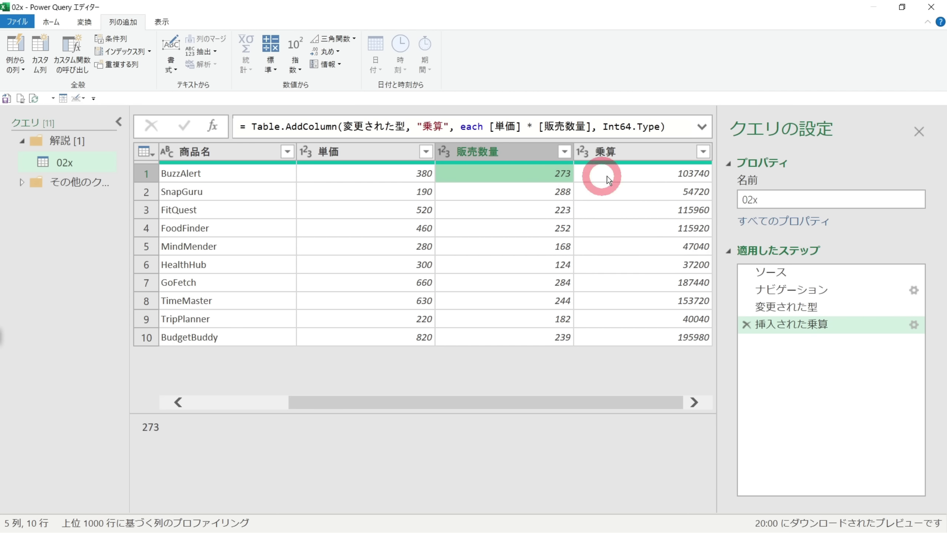
{"action": "left_click", "coordinate": [666, 174]}
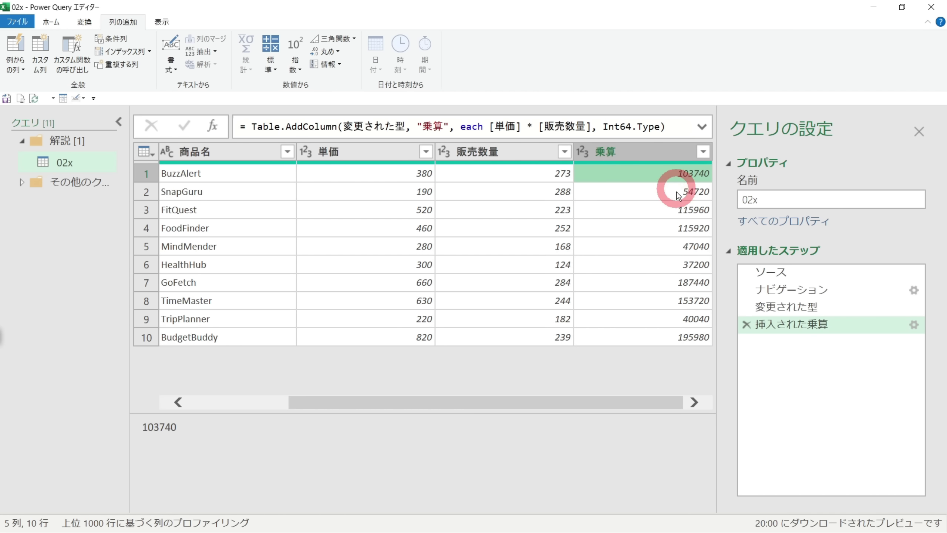
{"action": "left_click", "coordinate": [674, 338]}
{"action": "left_click", "coordinate": [625, 157]}
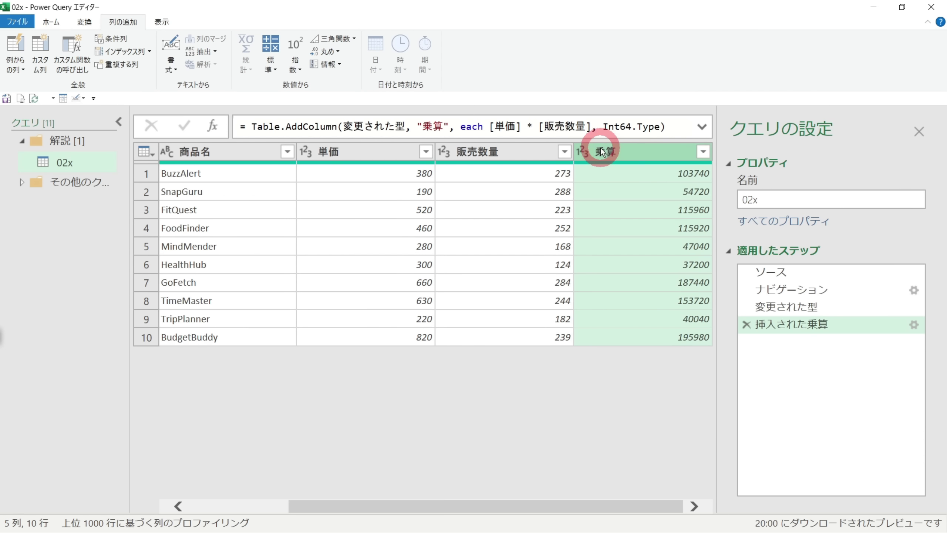
{"action": "left_click_drag", "start_coordinate": [604, 153], "coordinate": [615, 151]}
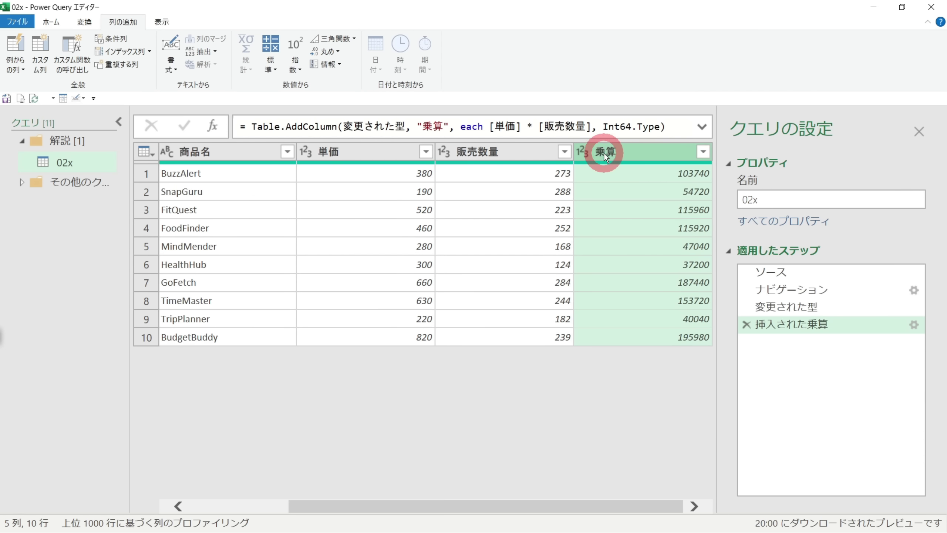
{"action": "double_click", "coordinate": [616, 151]}
{"action": "type", "text": "売上"}
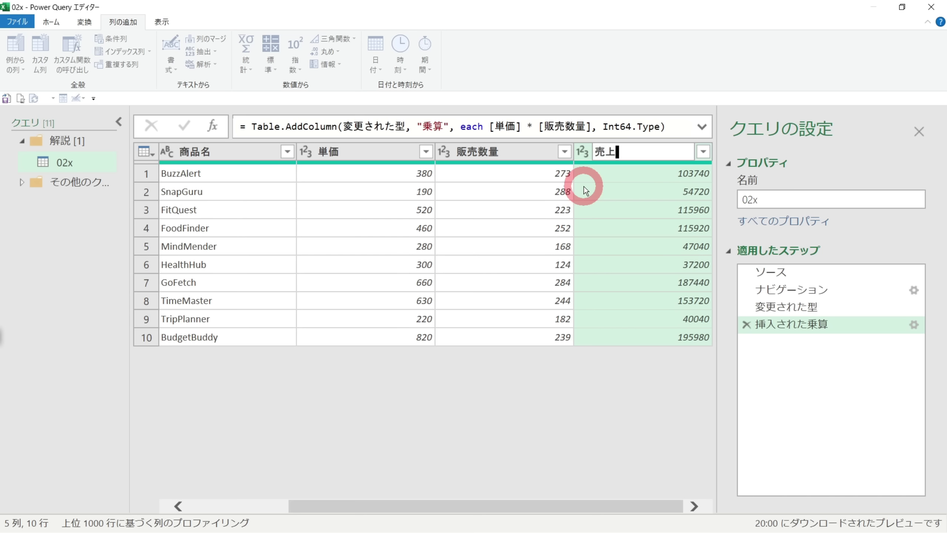
{"action": "left_click", "coordinate": [586, 190]}
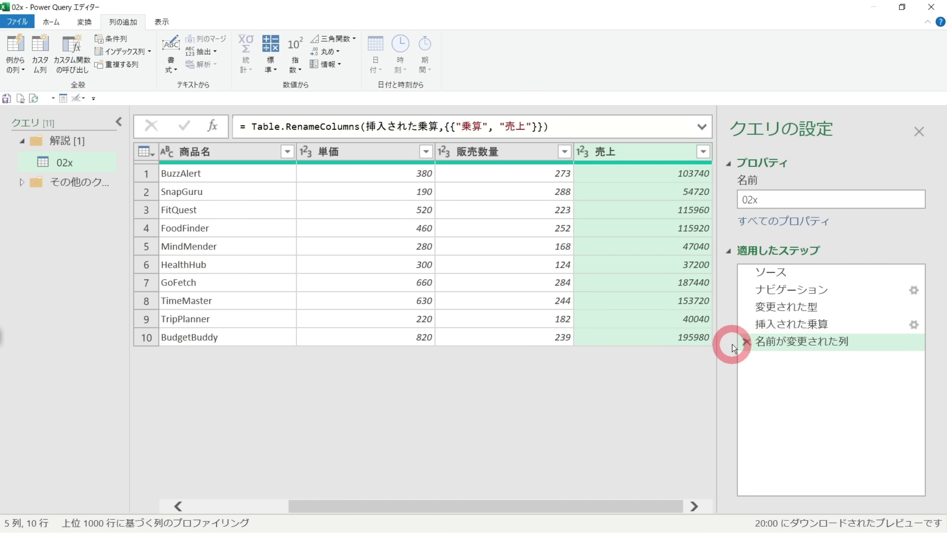
{"action": "left_click", "coordinate": [746, 341]}
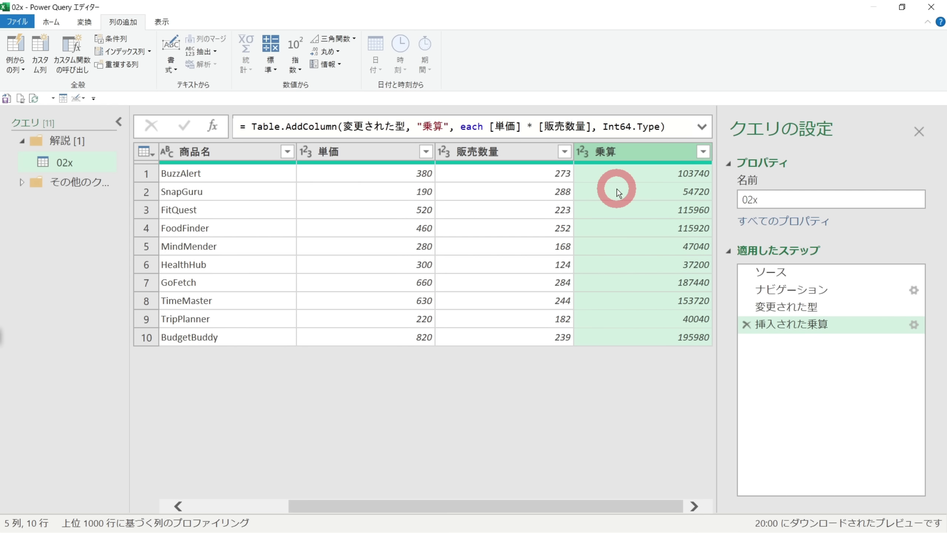
Replace 乗算 with 売上 in the 挿入された乗算 step's Table.AddColumn formula and commit it.
{"action": "left_click", "coordinate": [782, 323]}
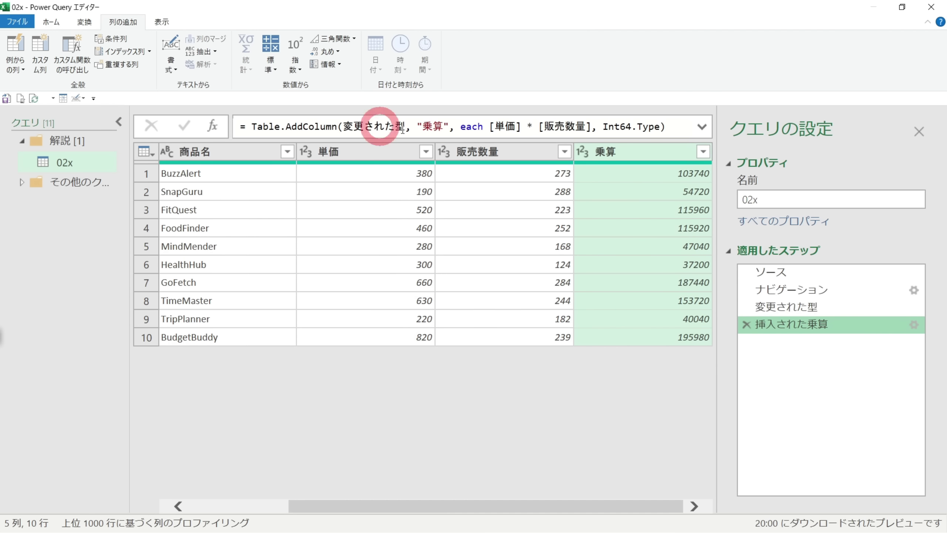
{"action": "double_click", "coordinate": [425, 127]}
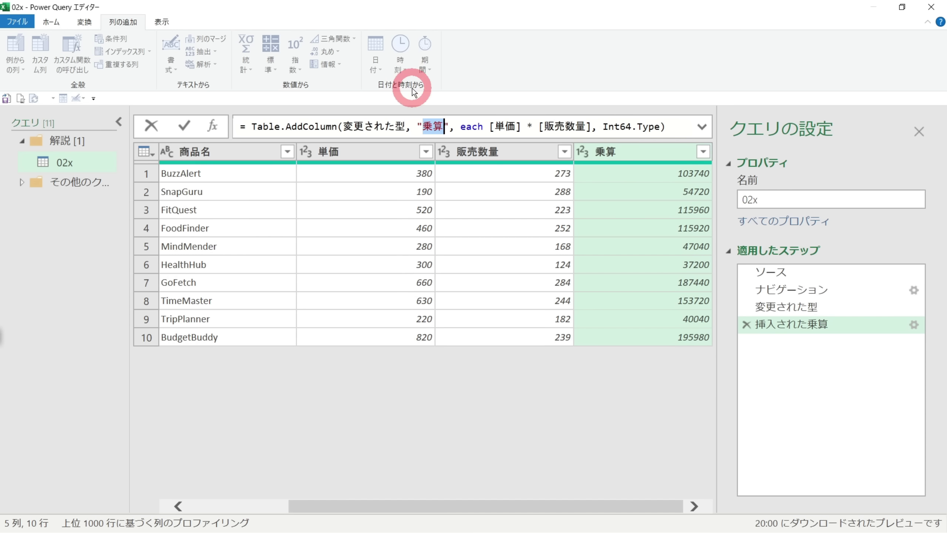
{"action": "key", "text": "BackSpace"}
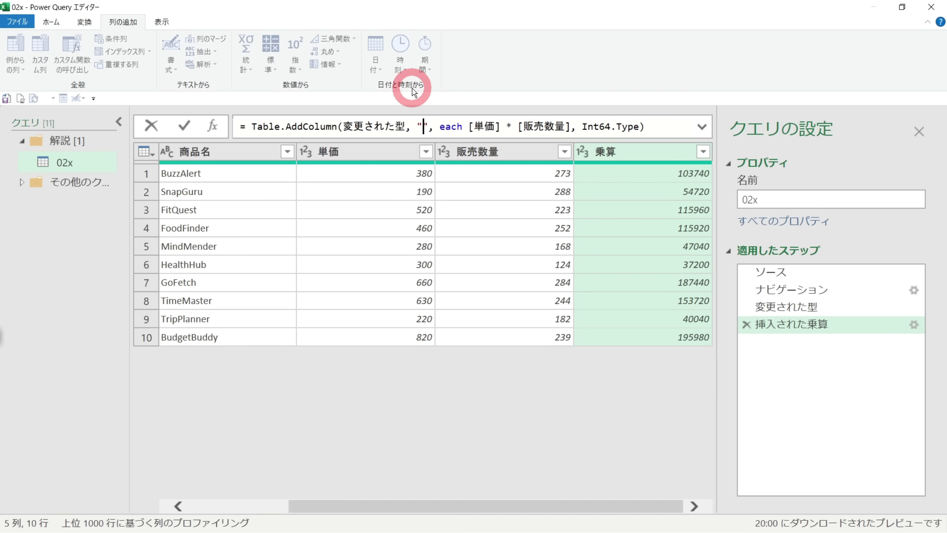
{"action": "type", "text": "売上"}
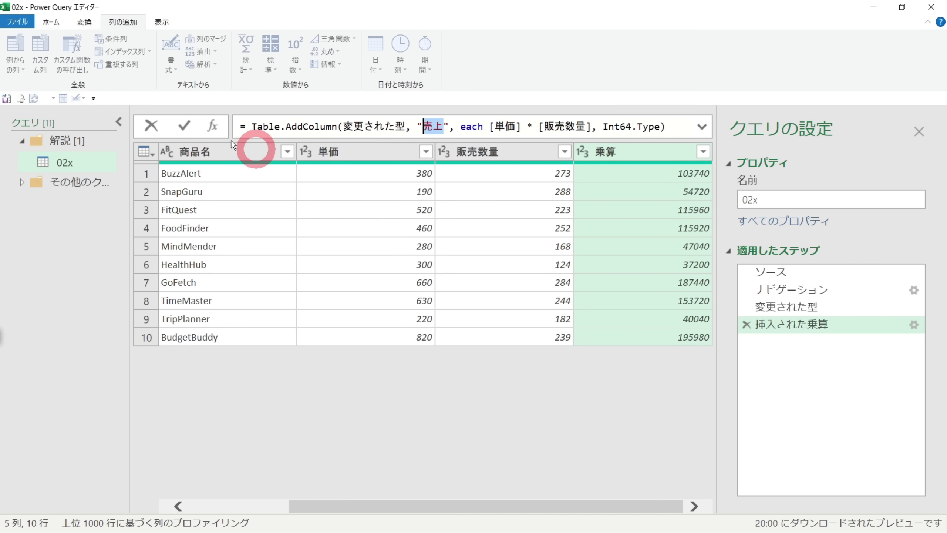
{"action": "left_click", "coordinate": [185, 127]}
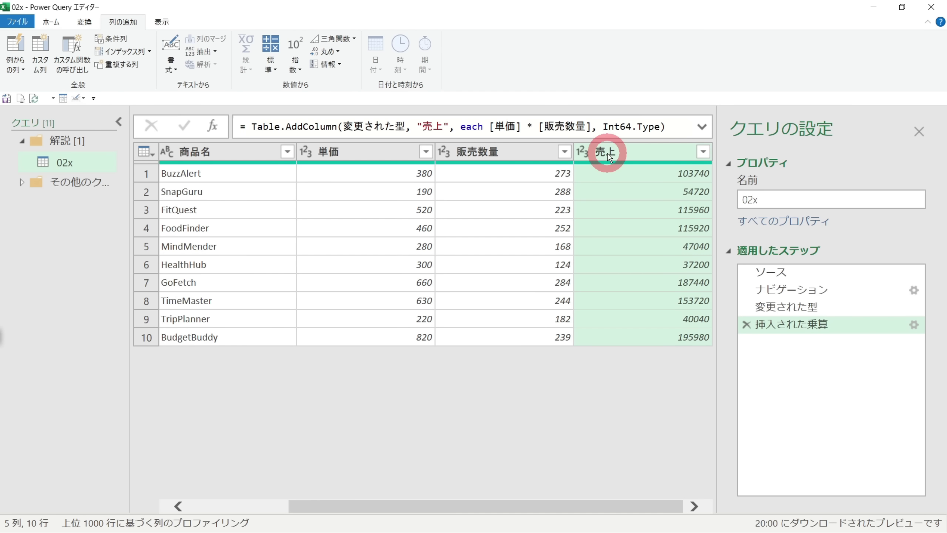
{"action": "left_click", "coordinate": [789, 325]}
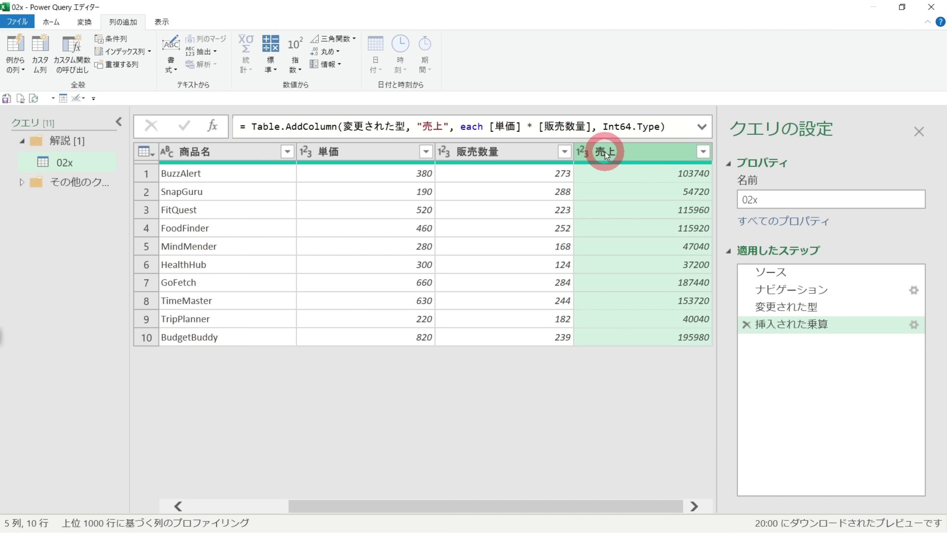
Revisit the 売上 column step, open and close the 標準 list, and select 売上 in the formula.
{"action": "left_click", "coordinate": [796, 328]}
{"action": "left_click", "coordinate": [128, 23]}
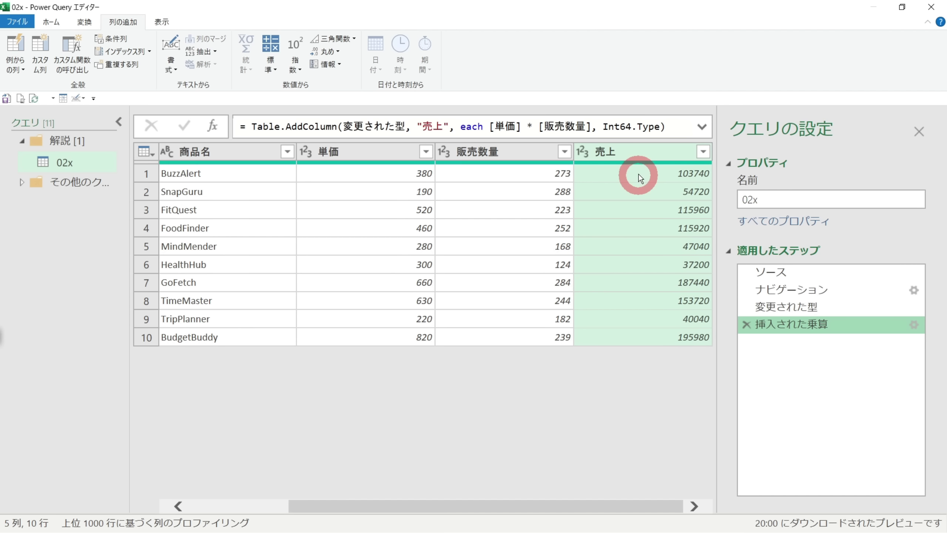
{"action": "left_click", "coordinate": [284, 63]}
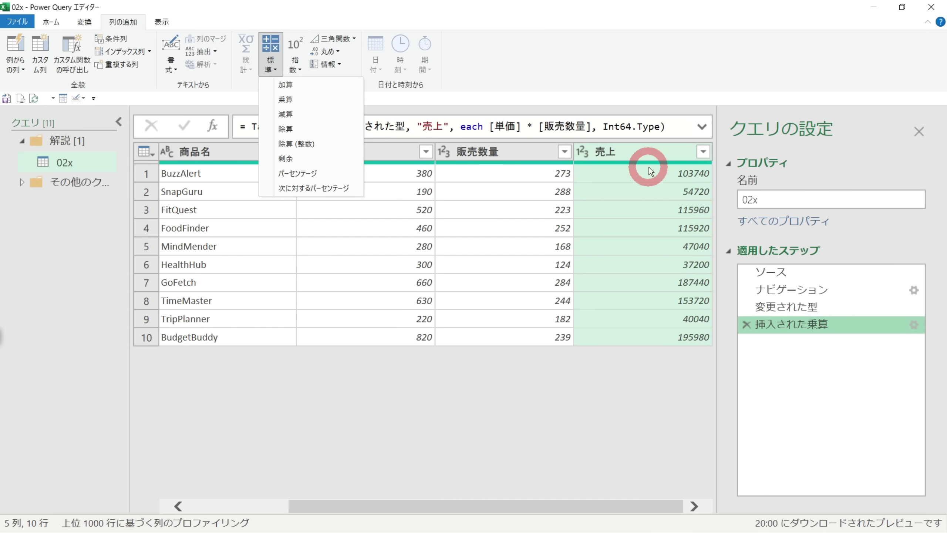
{"action": "left_click", "coordinate": [651, 156]}
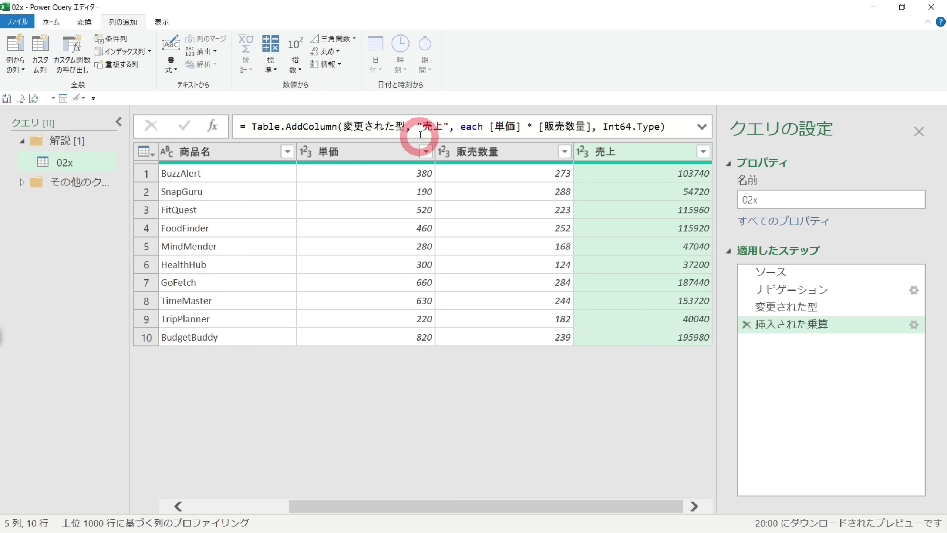
{"action": "double_click", "coordinate": [433, 127]}
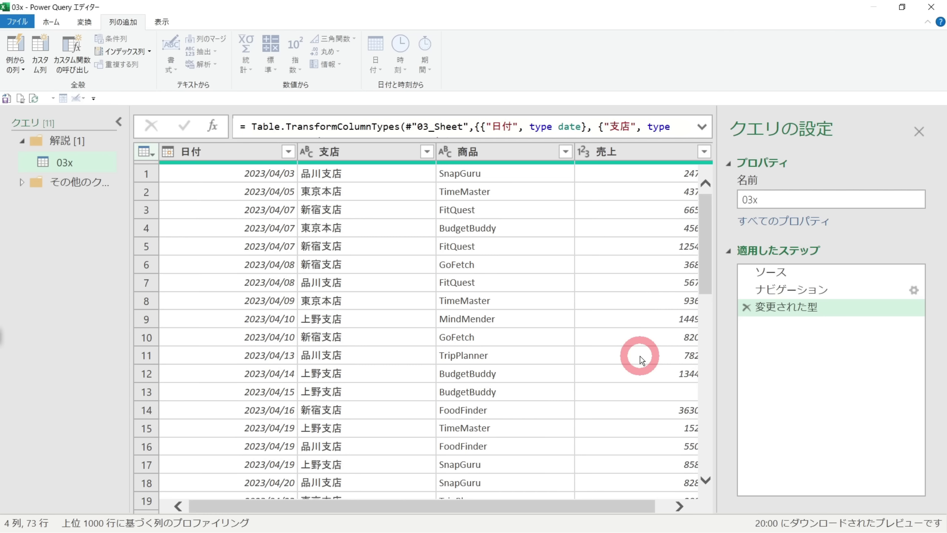
Inspect the 支店, 日付 and 売上 columns, checking the zero sales values in rows 13 and 25.
{"action": "left_click", "coordinate": [351, 151]}
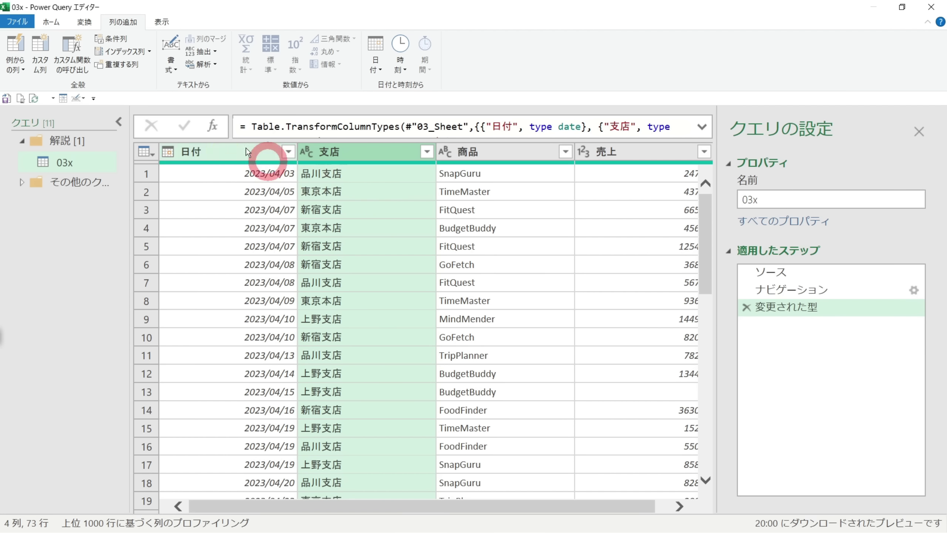
{"action": "left_click", "coordinate": [226, 149]}
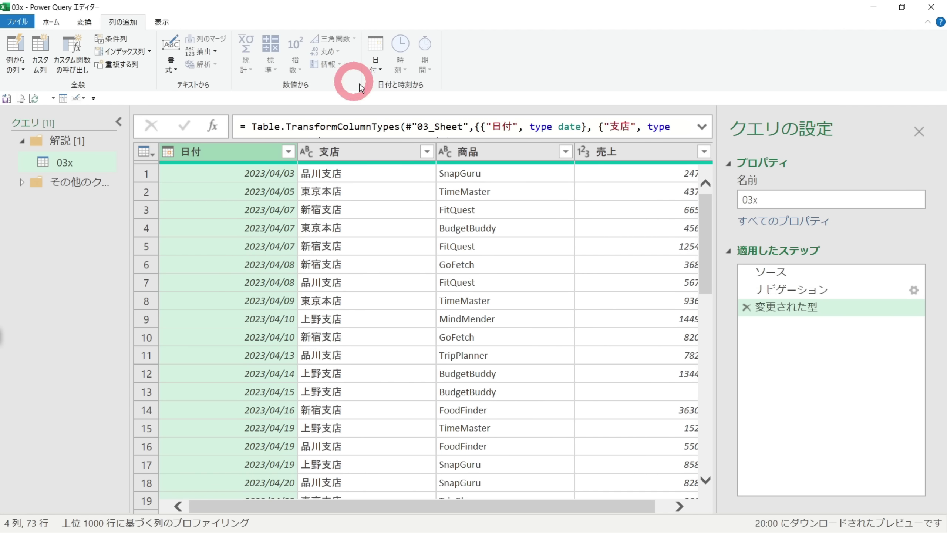
{"action": "left_click", "coordinate": [662, 149]}
{"action": "left_click", "coordinate": [658, 390]}
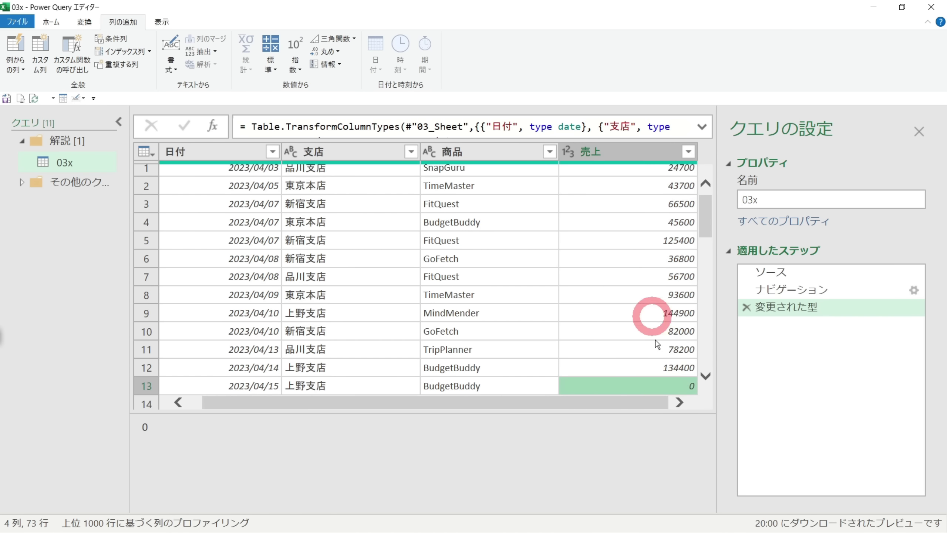
{"action": "scroll", "coordinate": [649, 329], "scroll_direction": "down", "scroll_amount": 3}
{"action": "scroll", "coordinate": [645, 314], "scroll_direction": "down", "scroll_amount": 3}
{"action": "scroll", "coordinate": [645, 317], "scroll_direction": "down", "scroll_amount": 1}
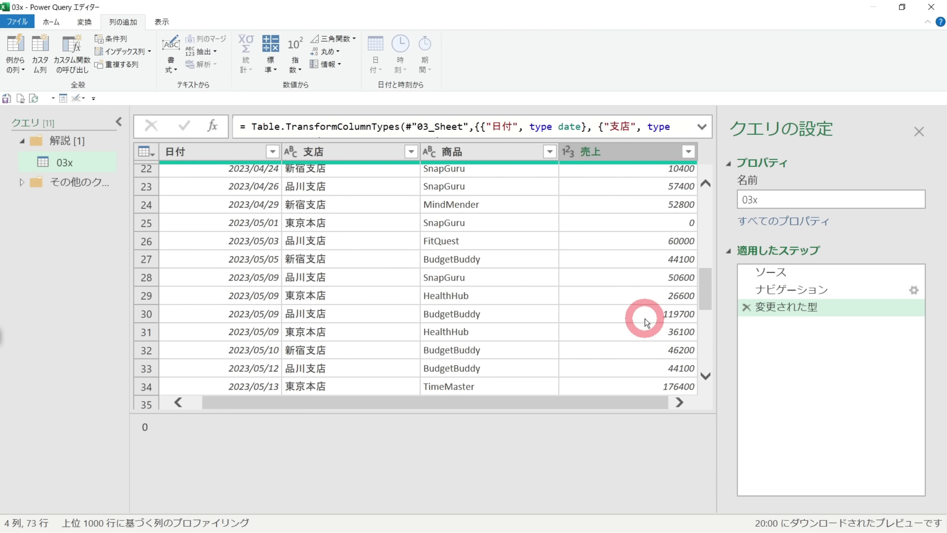
{"action": "left_click", "coordinate": [638, 226]}
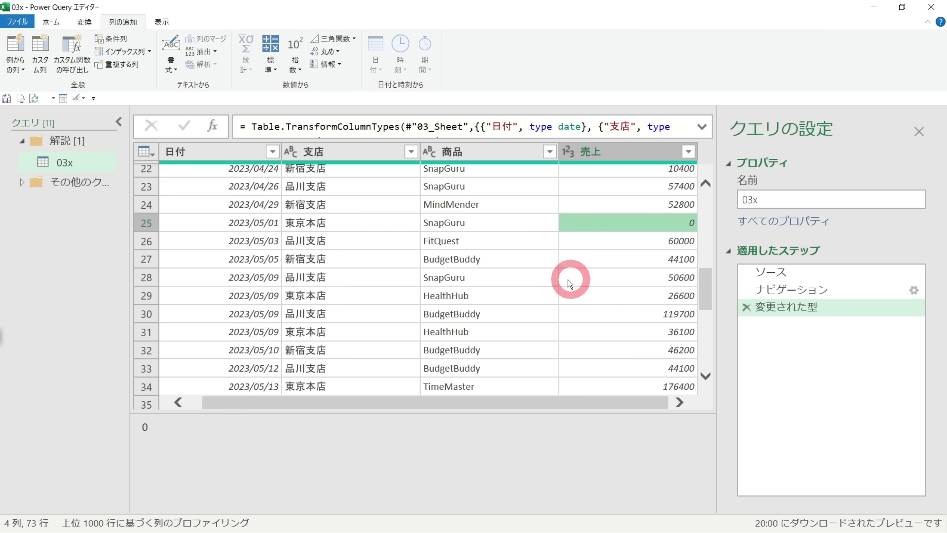
Filter the 支店 column to exclude 東京本店, leaving 60 of 73 rows.
{"action": "left_click", "coordinate": [370, 151]}
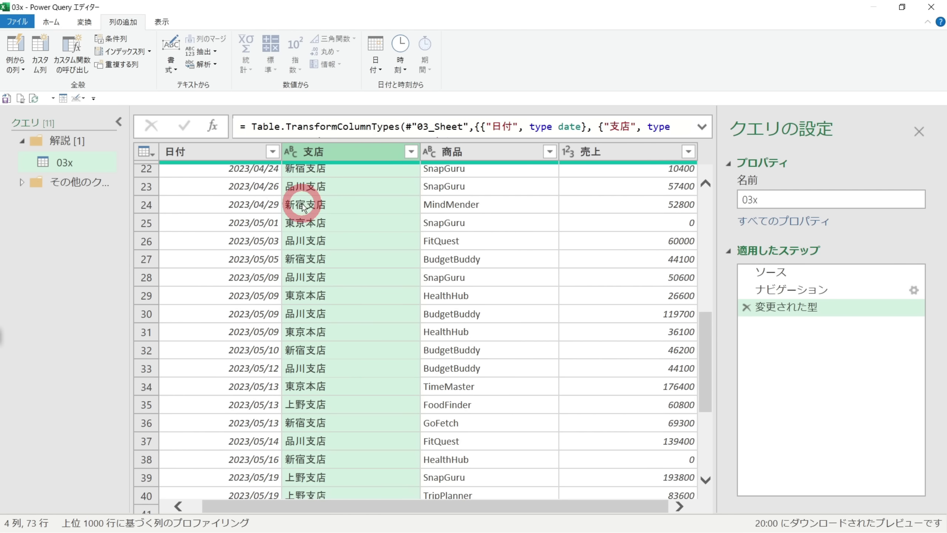
{"action": "left_click", "coordinate": [410, 151]}
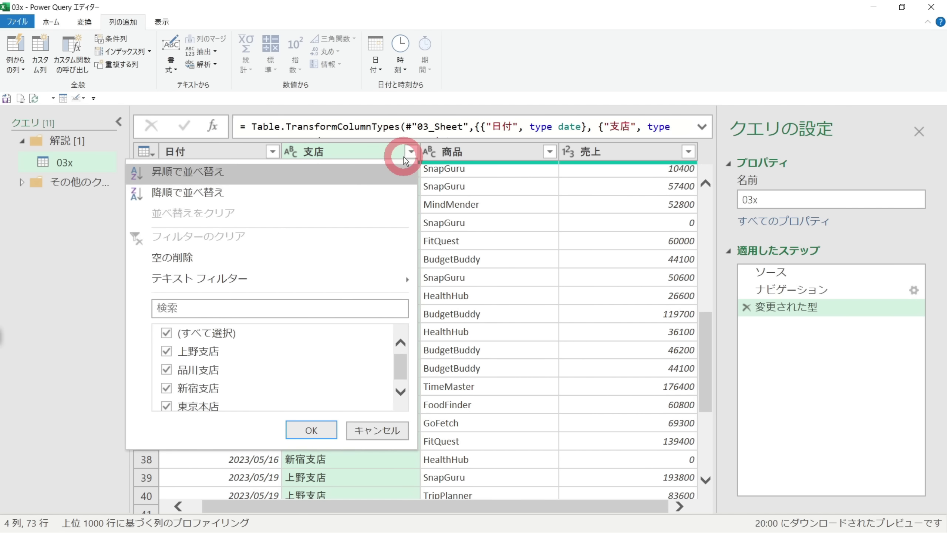
{"action": "left_click", "coordinate": [167, 404]}
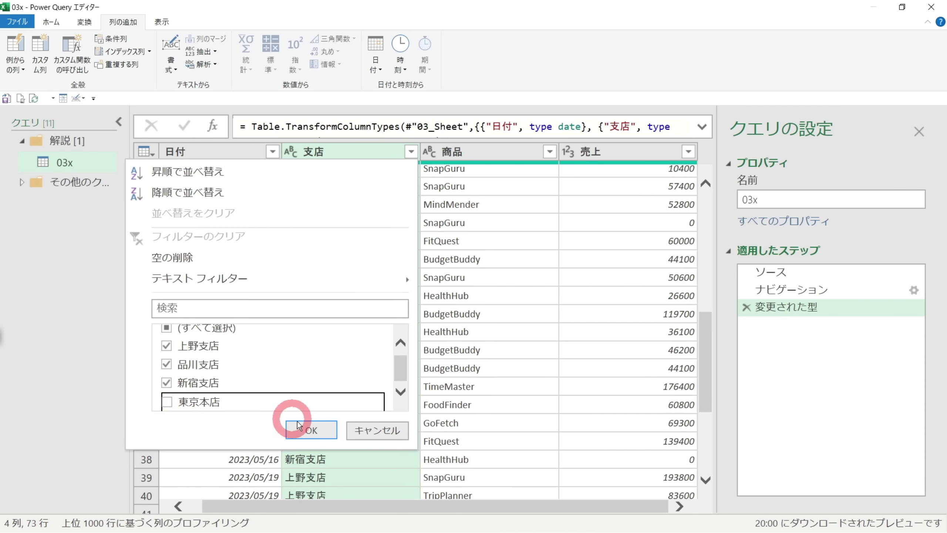
{"action": "left_click", "coordinate": [312, 430]}
{"action": "left_click", "coordinate": [215, 151]}
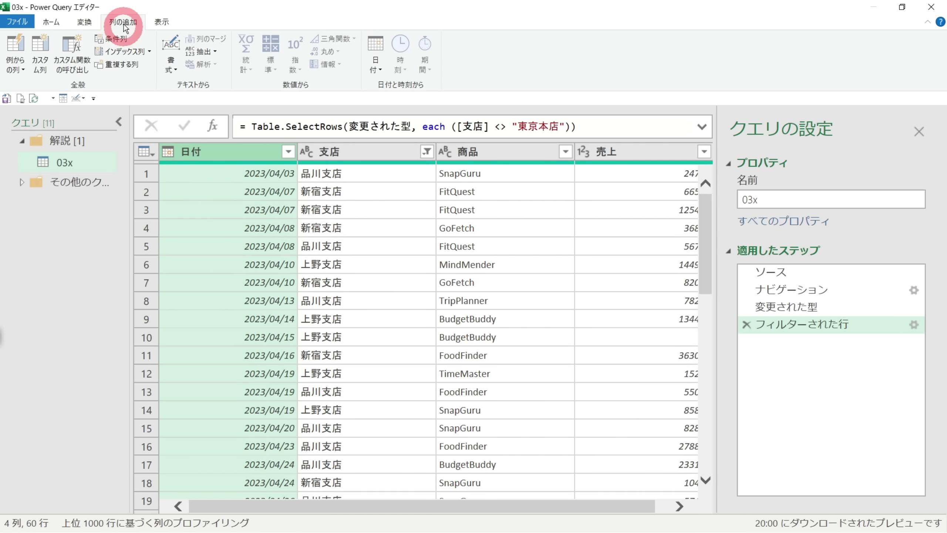
Add a 月 column from the 日付 dates and filter out 売上 values of 0, leaving 57 rows.
{"action": "left_click", "coordinate": [375, 54]}
{"action": "mouse_move", "coordinate": [418, 145]}
{"action": "left_click", "coordinate": [509, 145]}
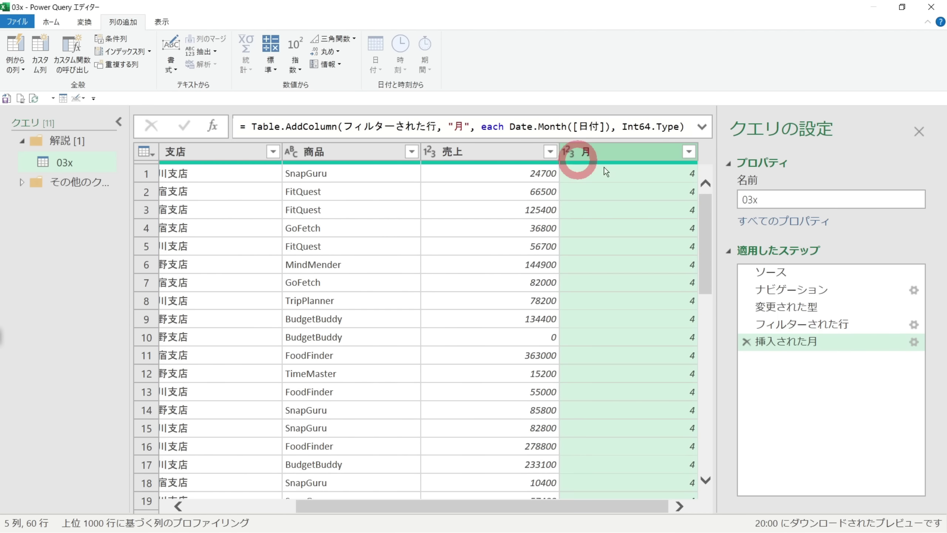
{"action": "left_click", "coordinate": [502, 152]}
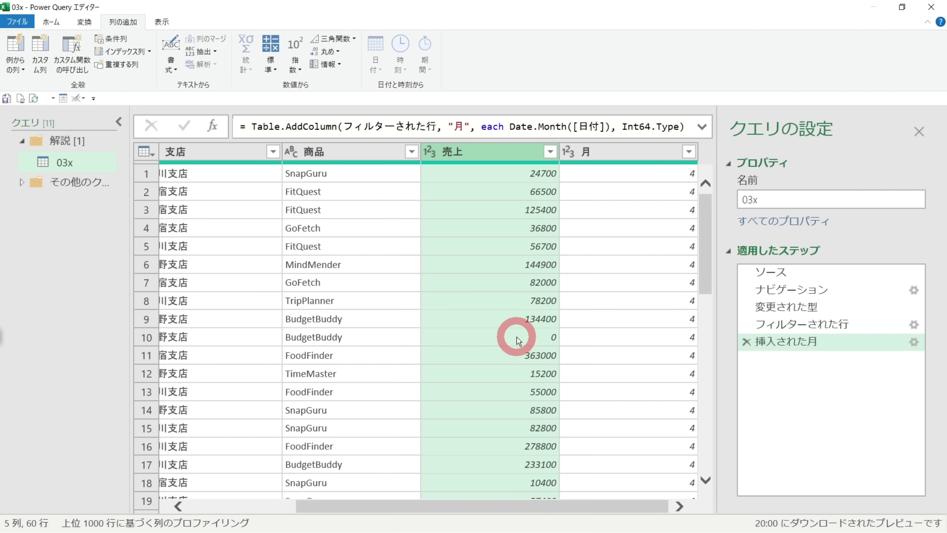
{"action": "left_click", "coordinate": [550, 152]}
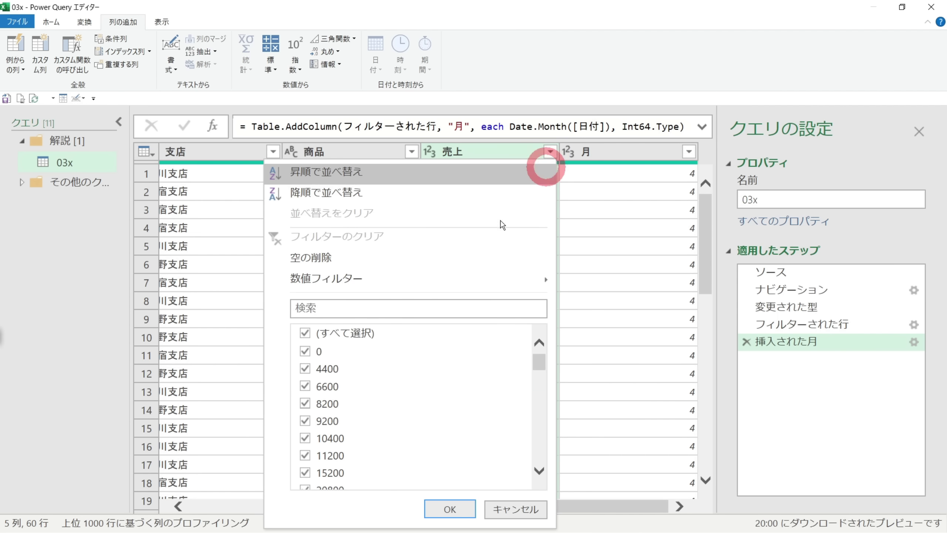
{"action": "left_click", "coordinate": [305, 352]}
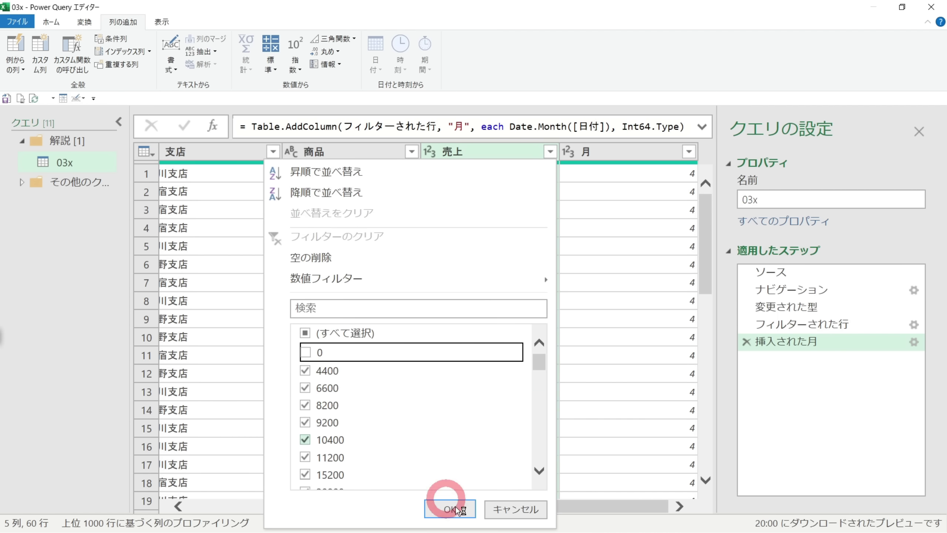
{"action": "left_click", "coordinate": [466, 515]}
{"action": "left_click", "coordinate": [612, 152]}
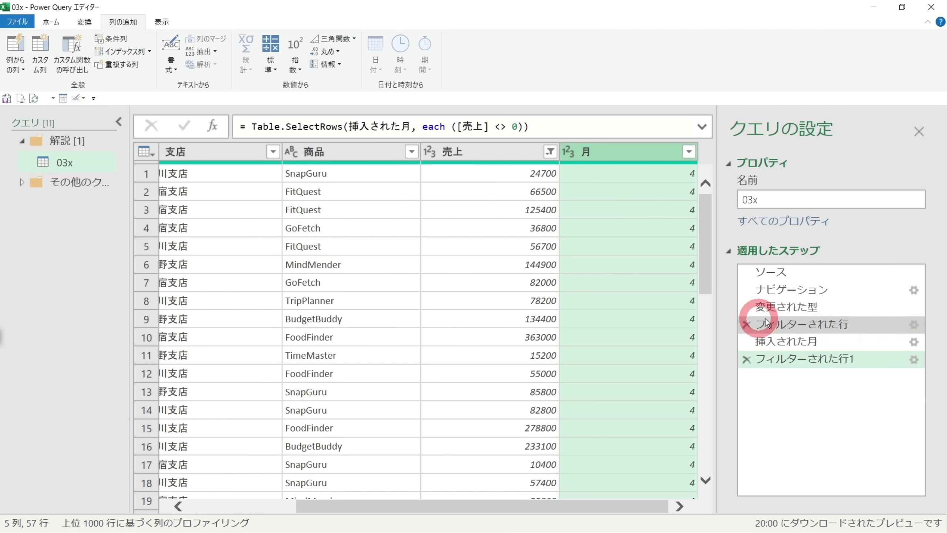
Review the table at the branch filter, month and zero-sales filter steps.
{"action": "left_click", "coordinate": [799, 324]}
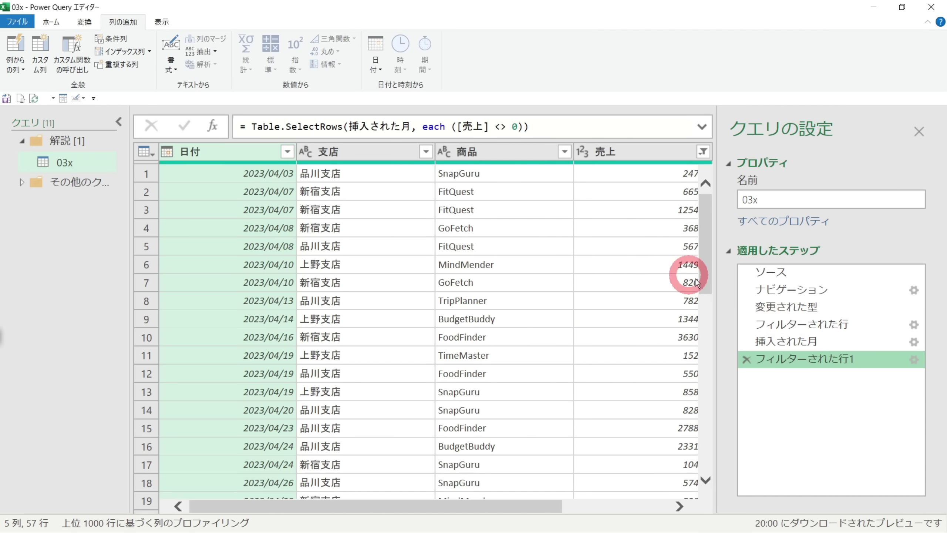
{"action": "left_click", "coordinate": [807, 328]}
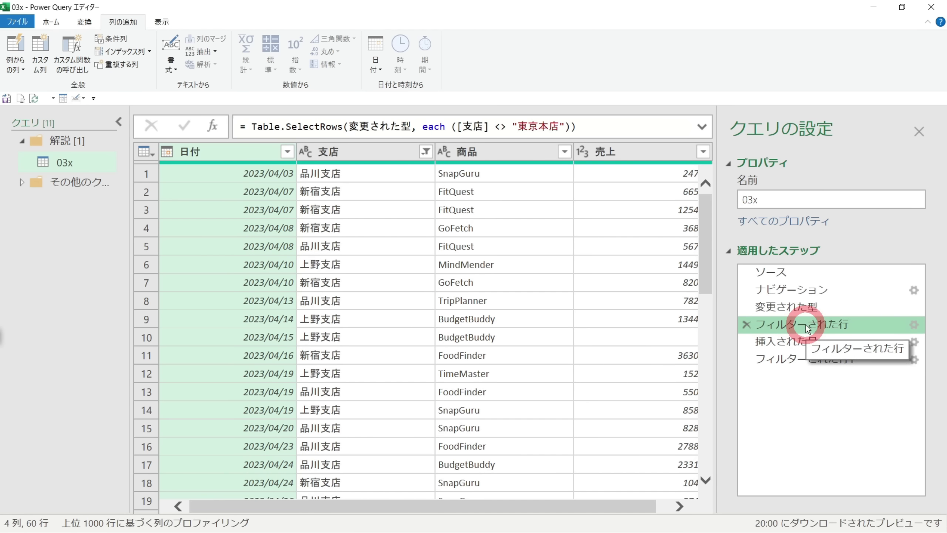
{"action": "left_click", "coordinate": [807, 342]}
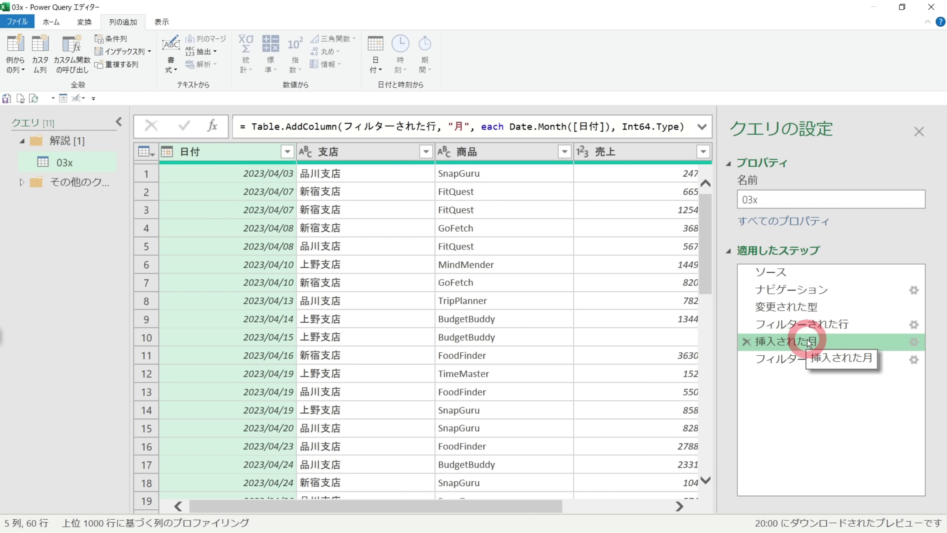
{"action": "left_click", "coordinate": [788, 360]}
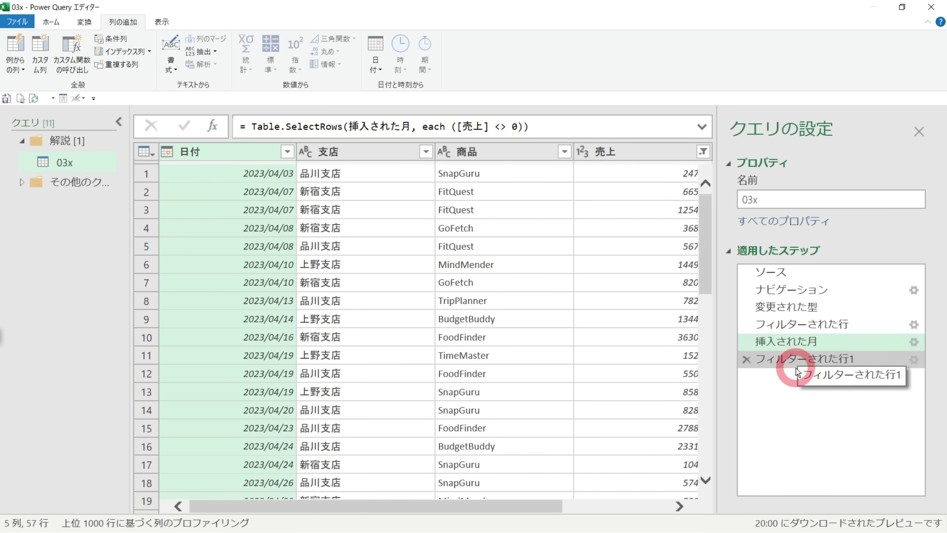
Try reordering the applied steps, then delete the zero-sales filter and month steps.
{"action": "left_click_drag", "start_coordinate": [787, 328], "coordinate": [774, 395]}
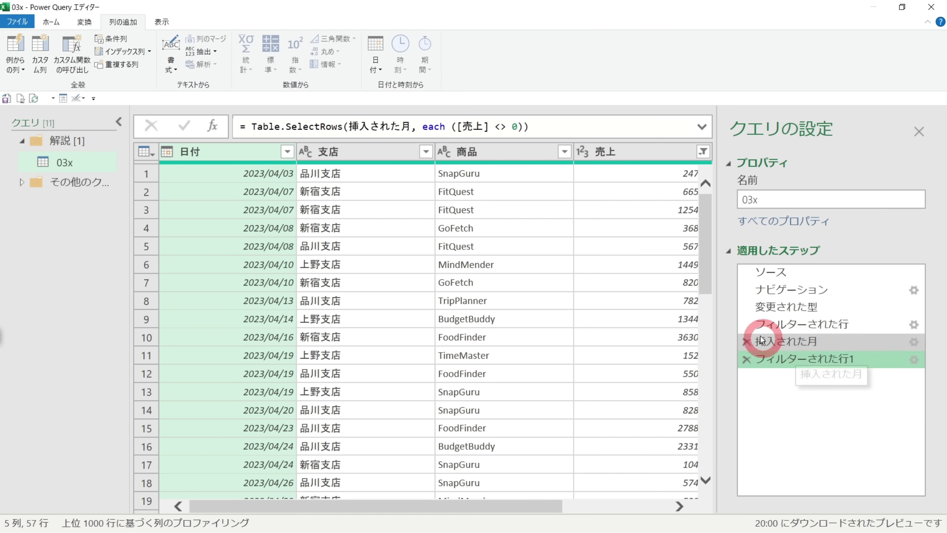
{"action": "mouse_move", "coordinate": [771, 326]}
{"action": "left_mouse_down"}
{"action": "mouse_move", "coordinate": [807, 352]}
{"action": "mouse_move", "coordinate": [812, 373]}
{"action": "mouse_move", "coordinate": [797, 418]}
{"action": "left_mouse_up"}
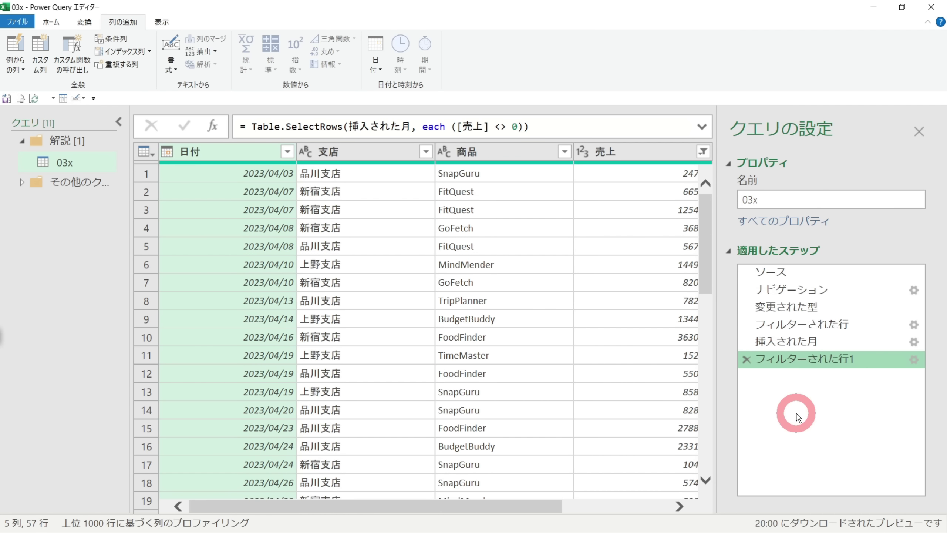
{"action": "left_click_drag", "start_coordinate": [797, 417], "coordinate": [767, 358]}
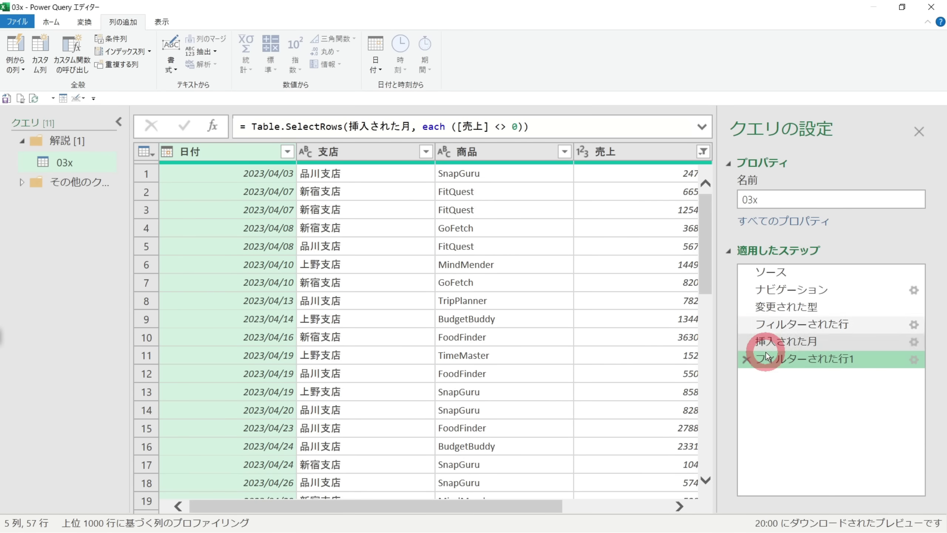
{"action": "left_click_drag", "start_coordinate": [767, 359], "coordinate": [766, 401]}
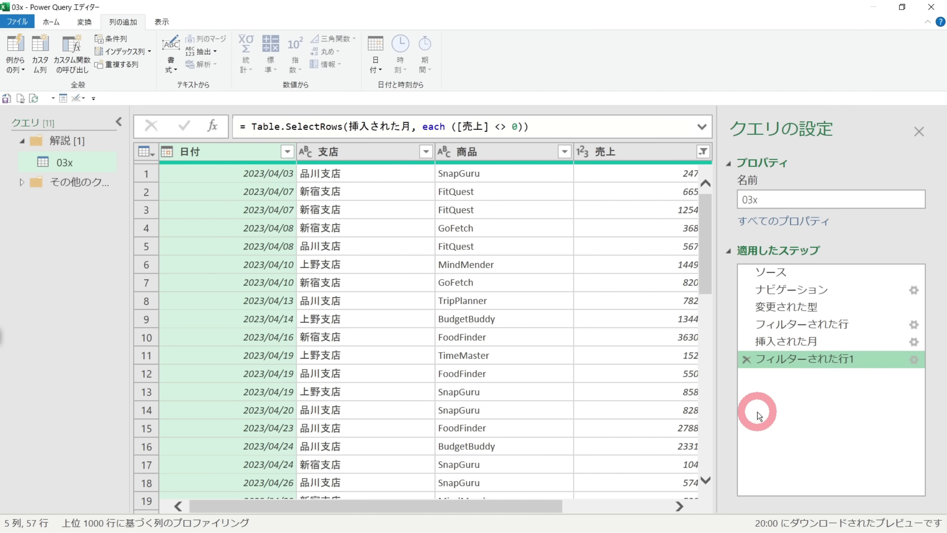
{"action": "left_click", "coordinate": [747, 359]}
{"action": "left_click", "coordinate": [745, 343]}
Delete the old filter step and filter 支店 to exclude 東京本店.
{"action": "left_click", "coordinate": [746, 324]}
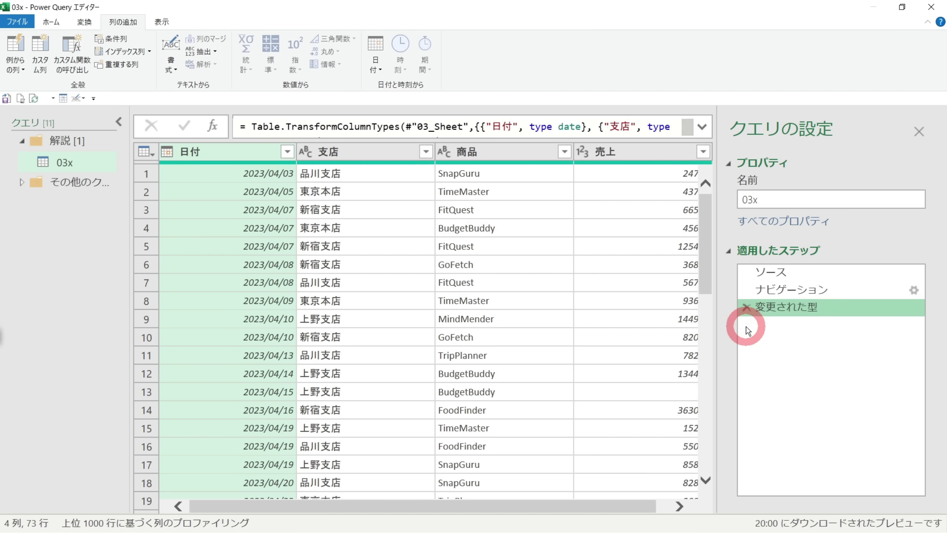
{"action": "left_click", "coordinate": [357, 154]}
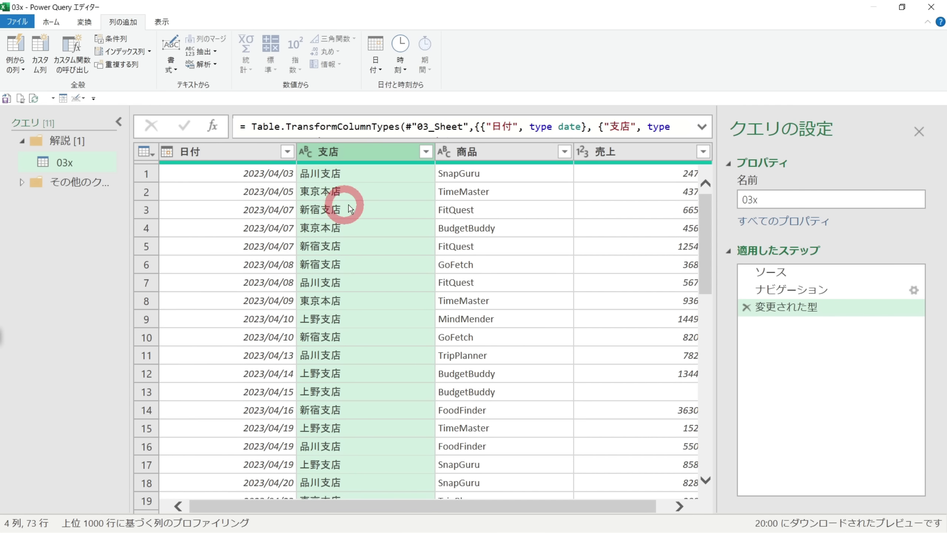
{"action": "left_click", "coordinate": [425, 152]}
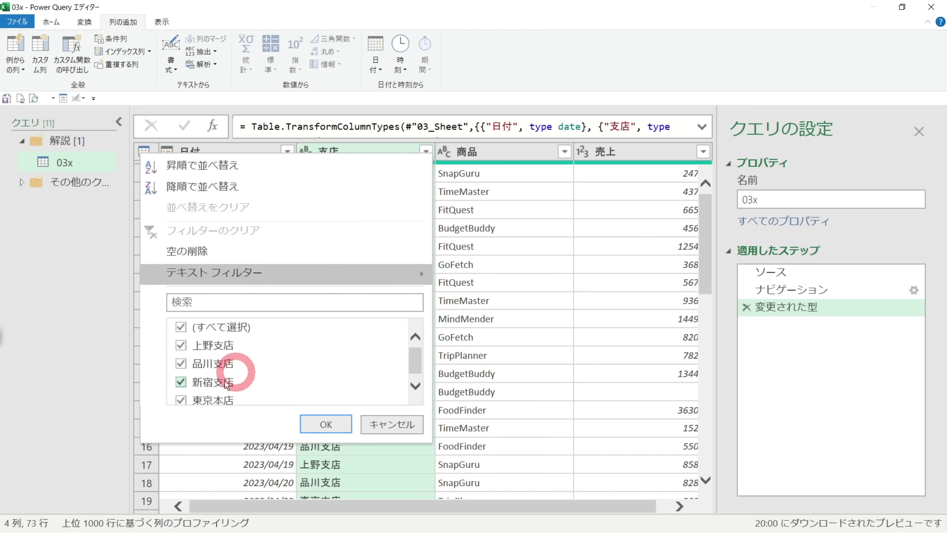
{"action": "left_click", "coordinate": [220, 401]}
{"action": "left_click", "coordinate": [308, 432]}
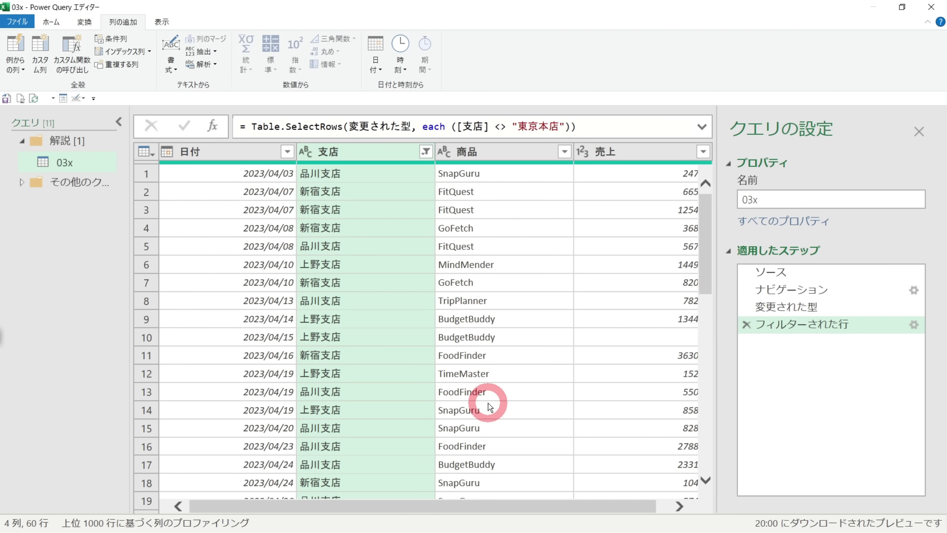
Also exclude 売上 values of 0 in the same filter step, leaving 57 rows.
{"action": "left_click", "coordinate": [624, 152]}
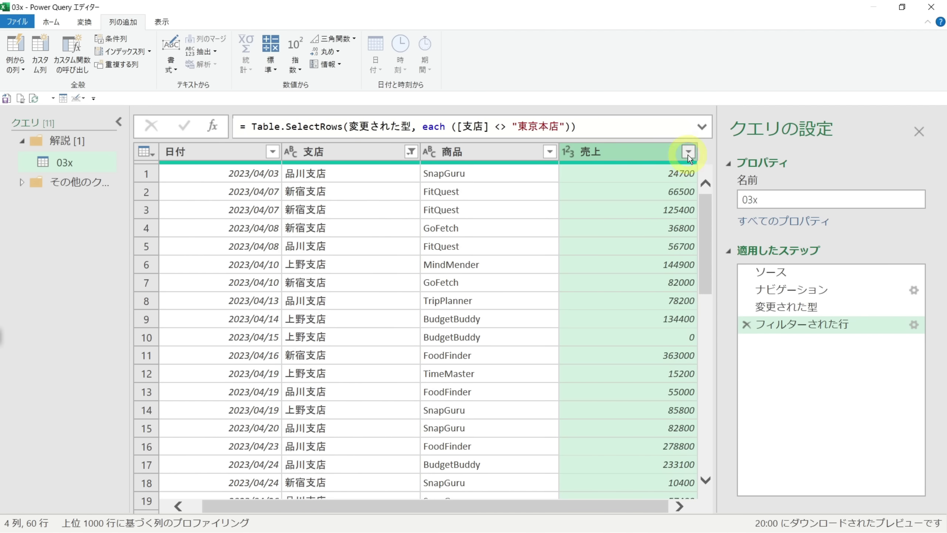
{"action": "left_click", "coordinate": [689, 152]}
{"action": "left_click", "coordinate": [444, 352]}
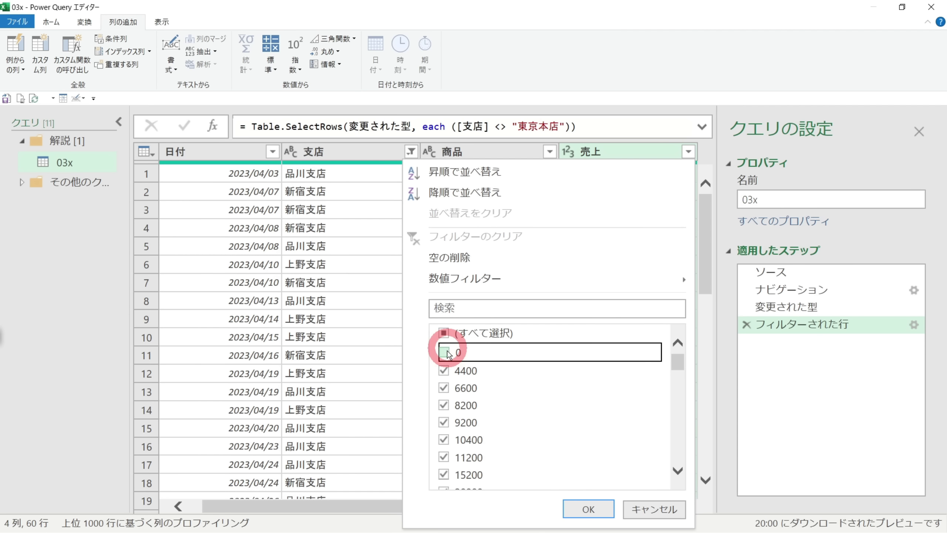
{"action": "left_click", "coordinate": [588, 509]}
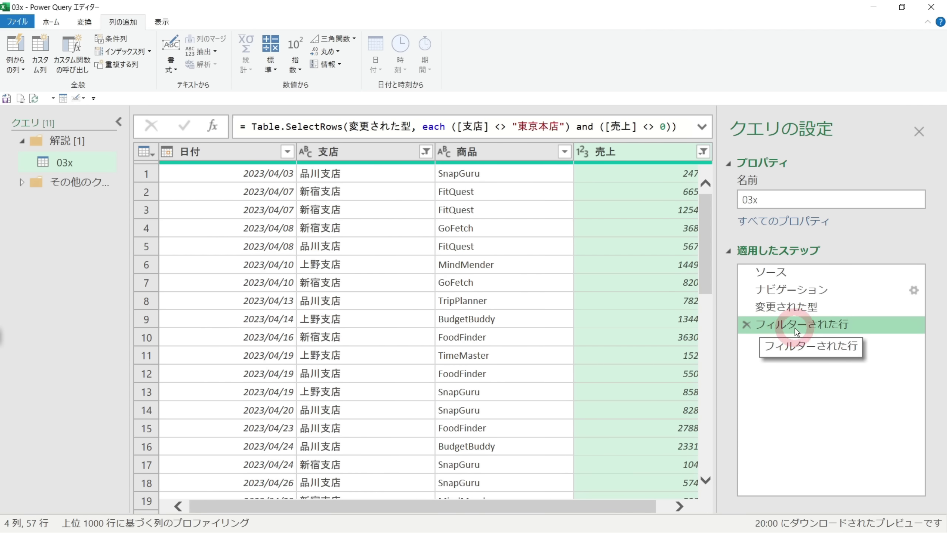
Add a 月 column extracting the month from 日付.
{"action": "left_click", "coordinate": [238, 152]}
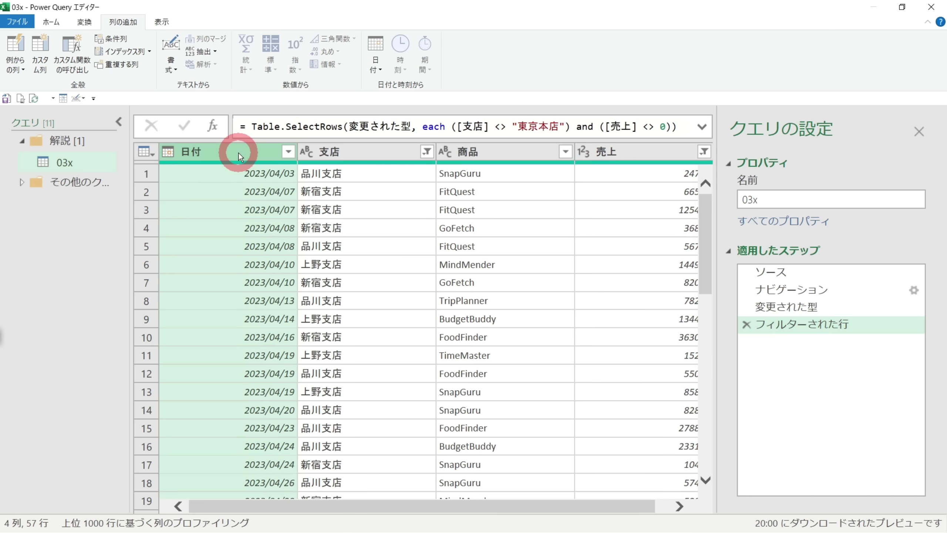
{"action": "left_click", "coordinate": [375, 61]}
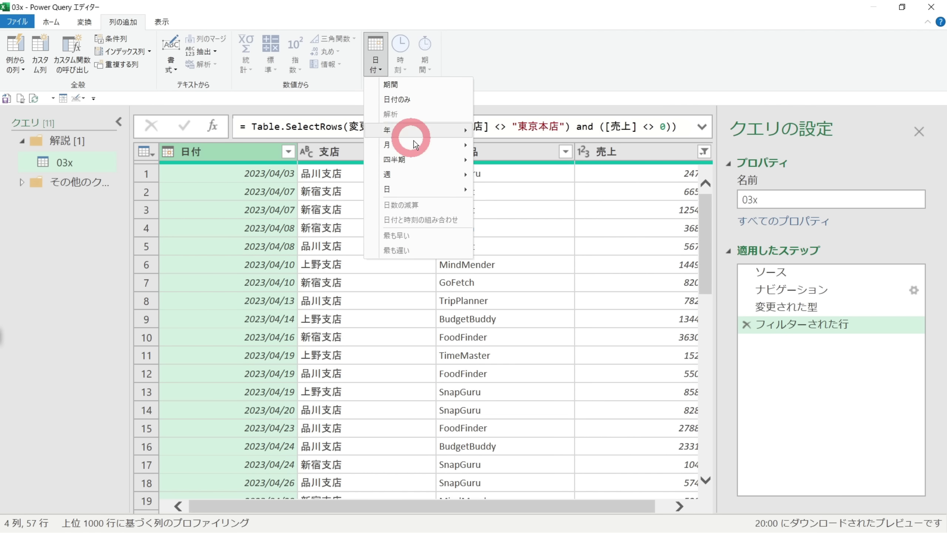
{"action": "mouse_move", "coordinate": [399, 145]}
{"action": "left_click", "coordinate": [499, 145]}
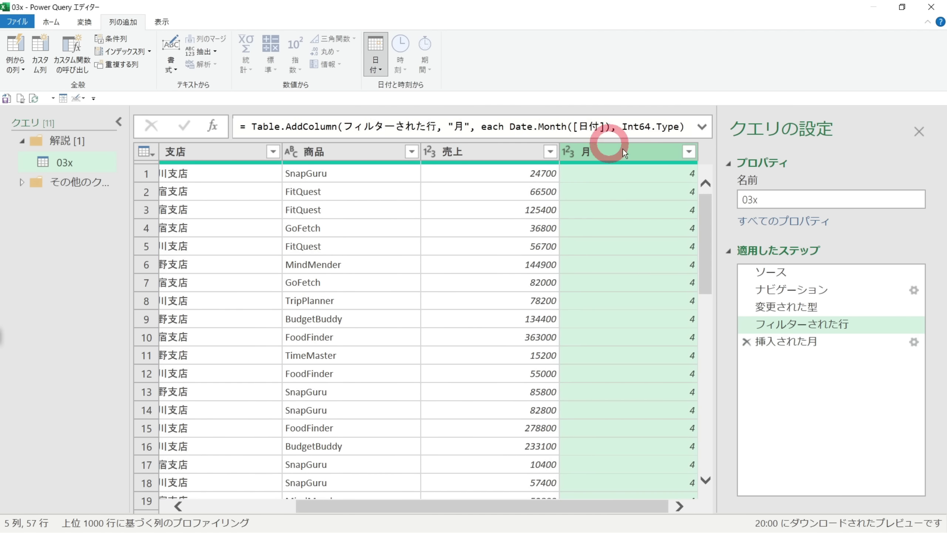
Compare the table at the filter step and the month step in Applied Steps.
{"action": "left_click", "coordinate": [783, 342]}
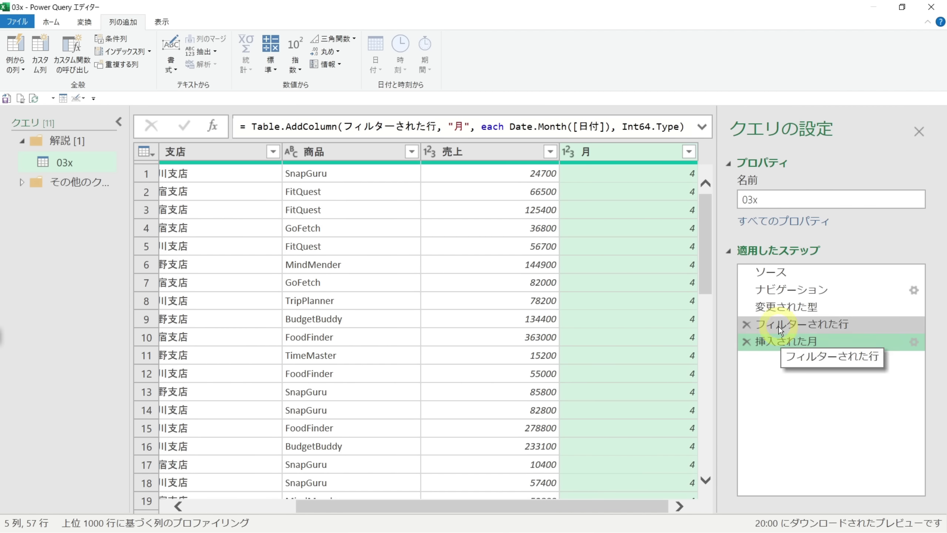
{"action": "left_click", "coordinate": [817, 328]}
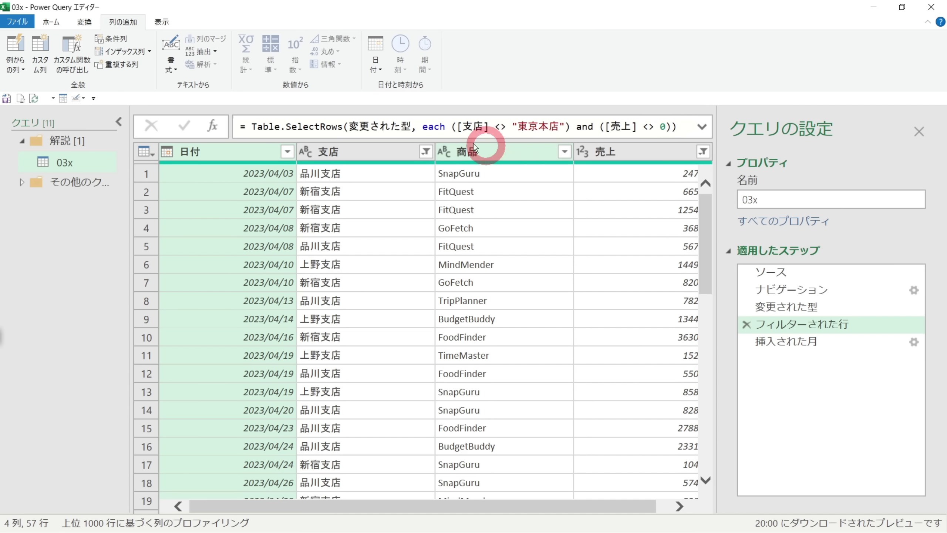
{"action": "left_click", "coordinate": [783, 328]}
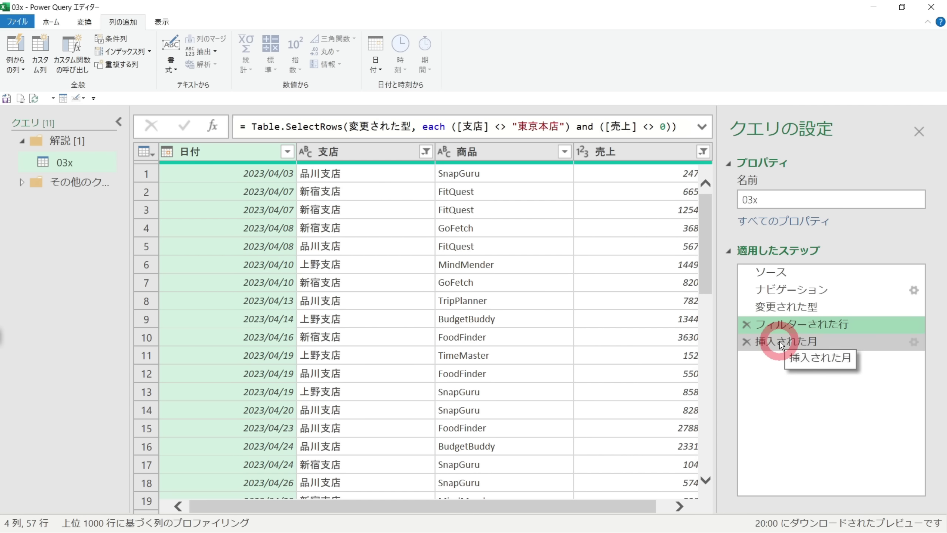
{"action": "left_click", "coordinate": [780, 341]}
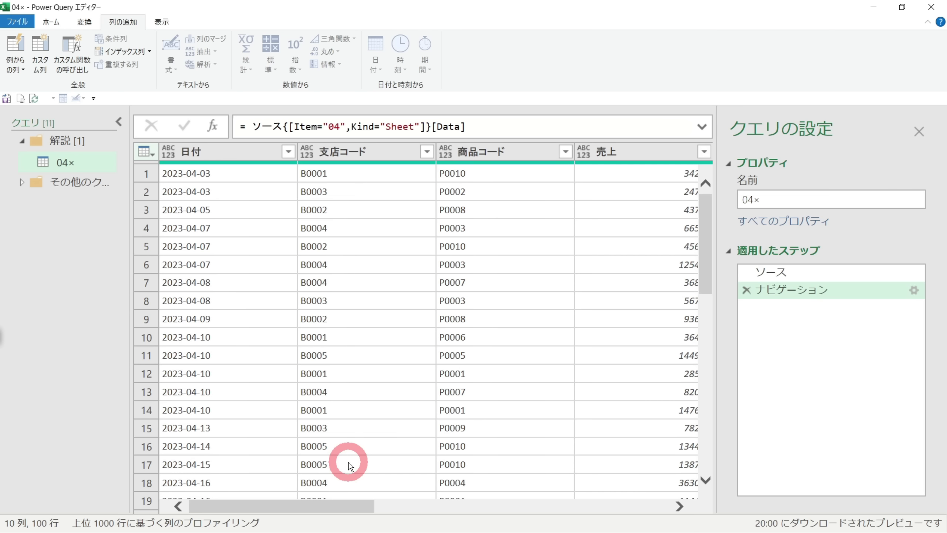
Delete the empty Column7 through Column10 from the 04× query, leaving six columns.
{"action": "mouse_move", "coordinate": [354, 506]}
{"action": "left_mouse_down"}
{"action": "mouse_move", "coordinate": [511, 530]}
{"action": "mouse_move", "coordinate": [681, 512]}
{"action": "left_mouse_up"}
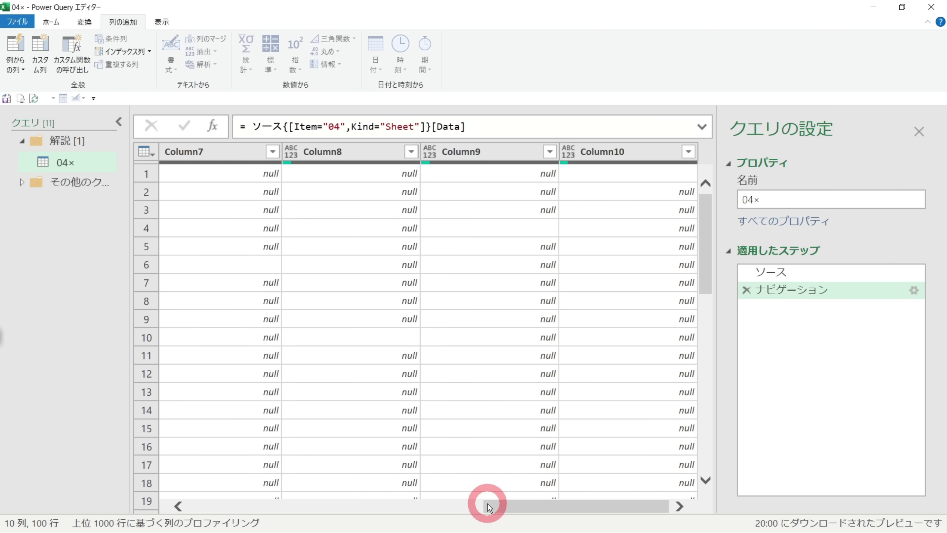
{"action": "left_click", "coordinate": [189, 153]}
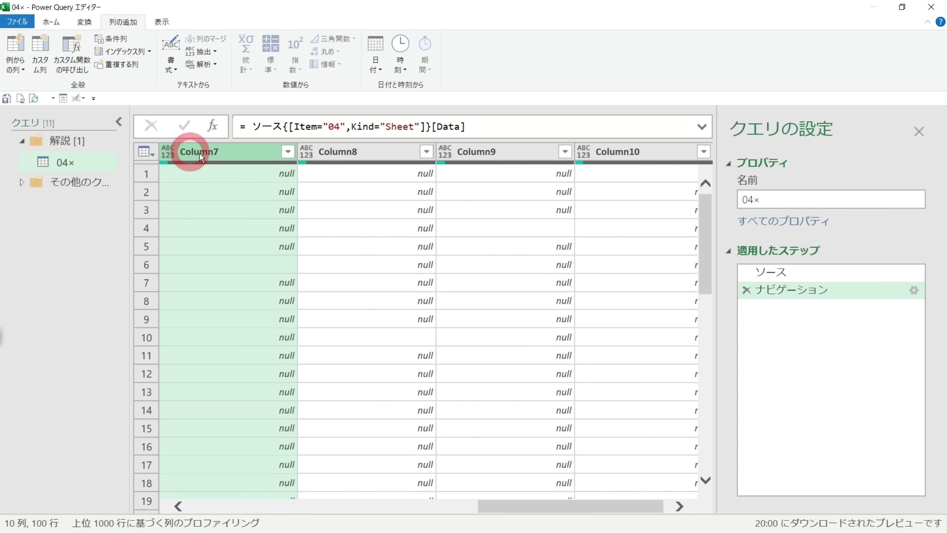
{"action": "left_click", "coordinate": [646, 156], "text": "shift"}
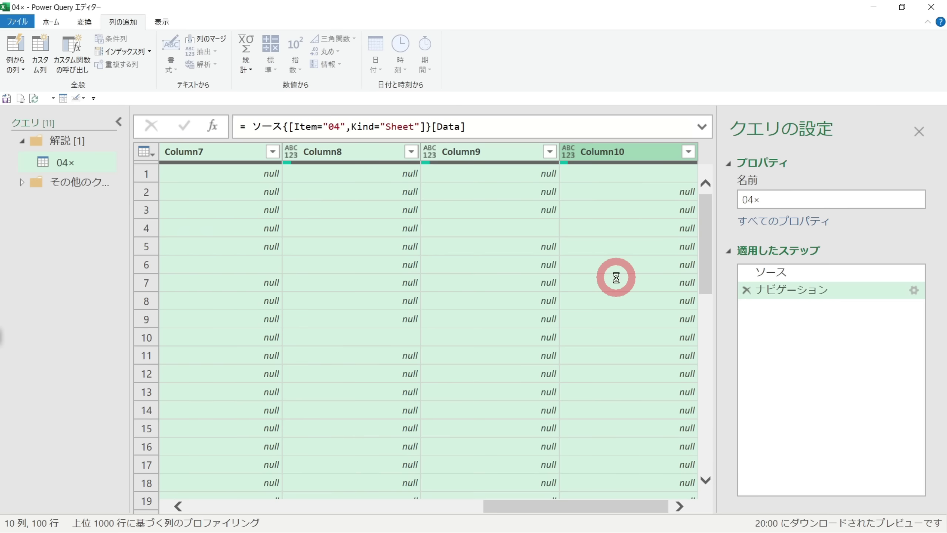
{"action": "key", "text": "Delete"}
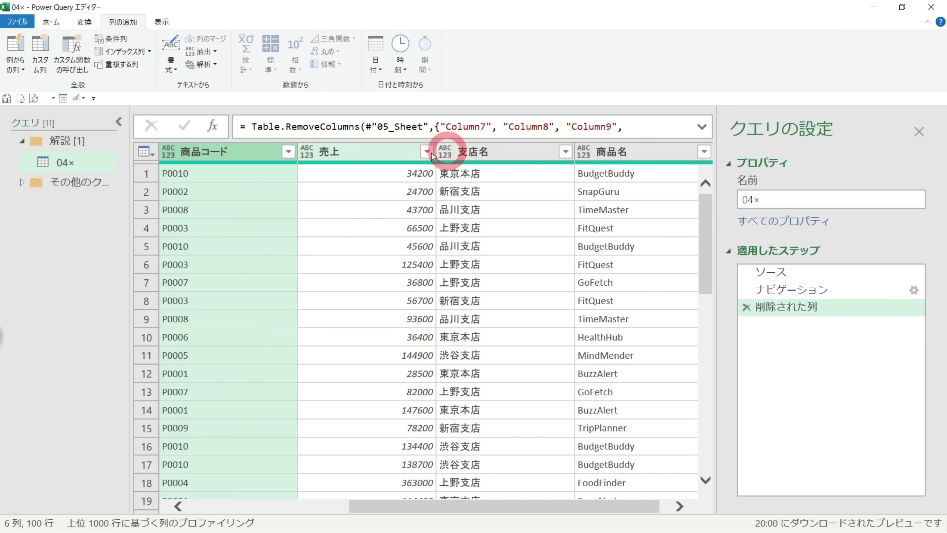
{"action": "key", "text": "Left"}
{"action": "left_click", "coordinate": [339, 156]}
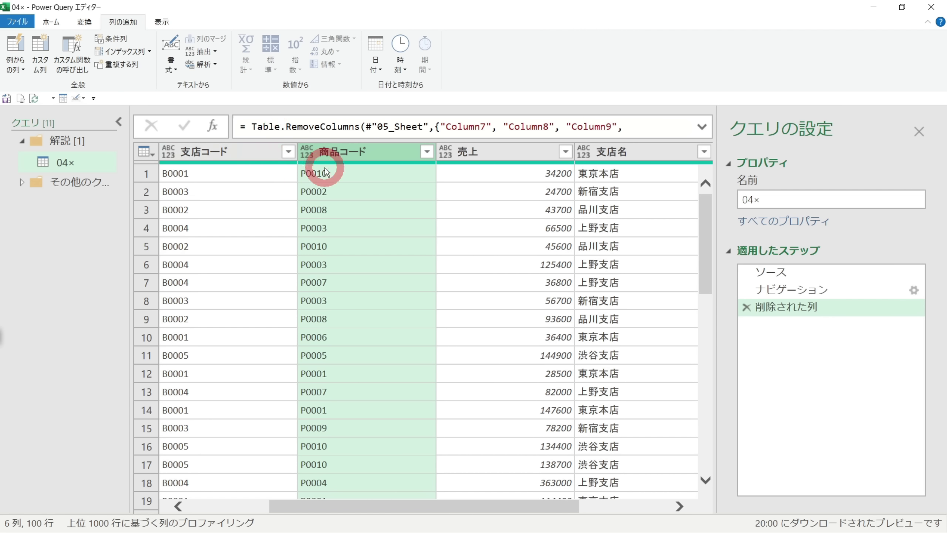
Move 支店名 before 商品コード and 商品名 before 売上 to order the six columns.
{"action": "left_click", "coordinate": [638, 151]}
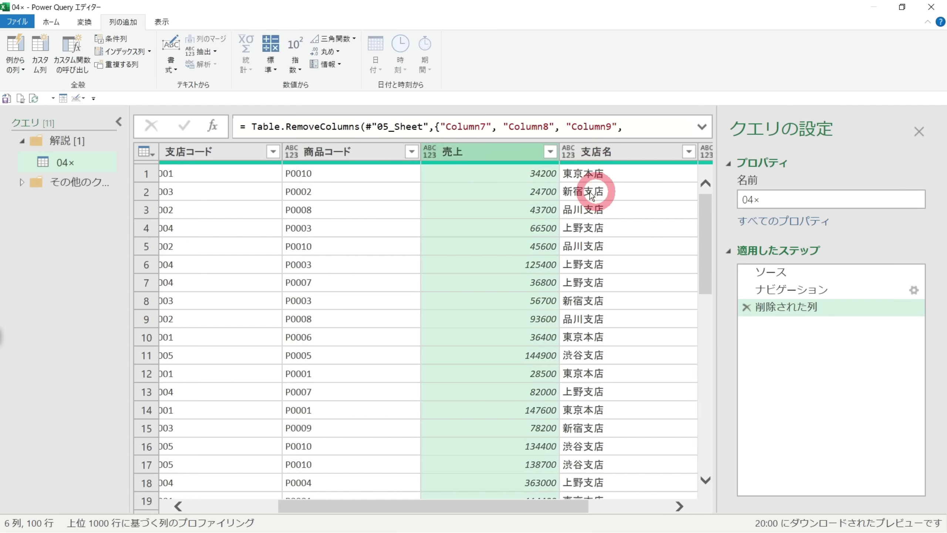
{"action": "left_click", "coordinate": [596, 151]}
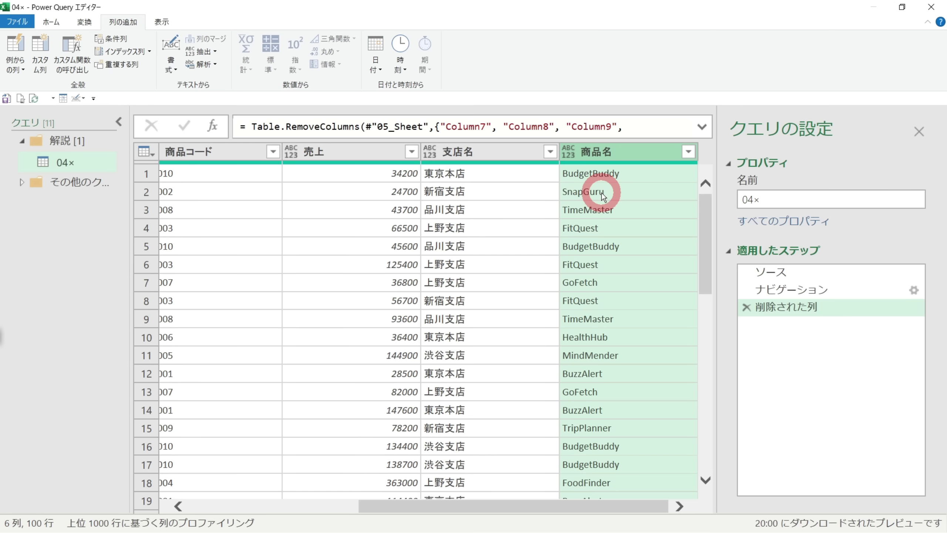
{"action": "left_click", "coordinate": [452, 249]}
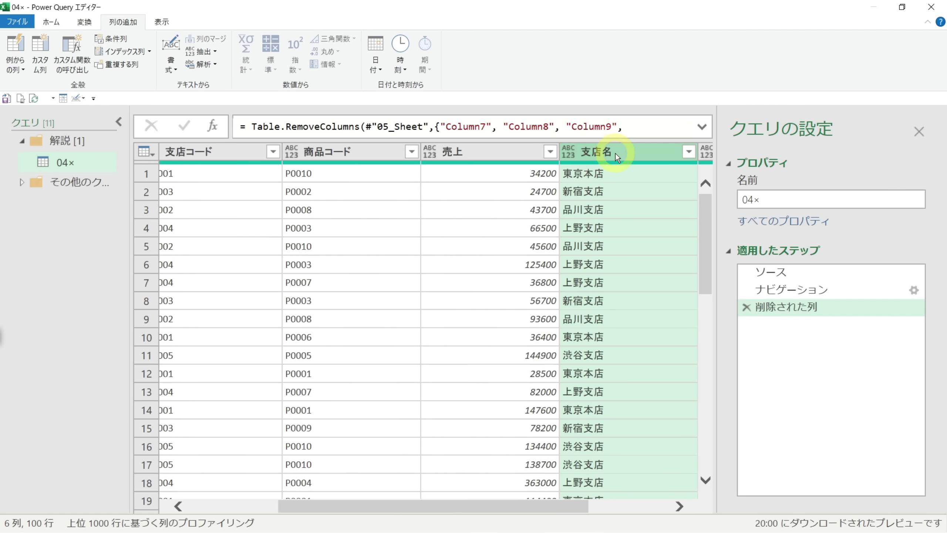
{"action": "left_click_drag", "start_coordinate": [613, 152], "coordinate": [441, 175]}
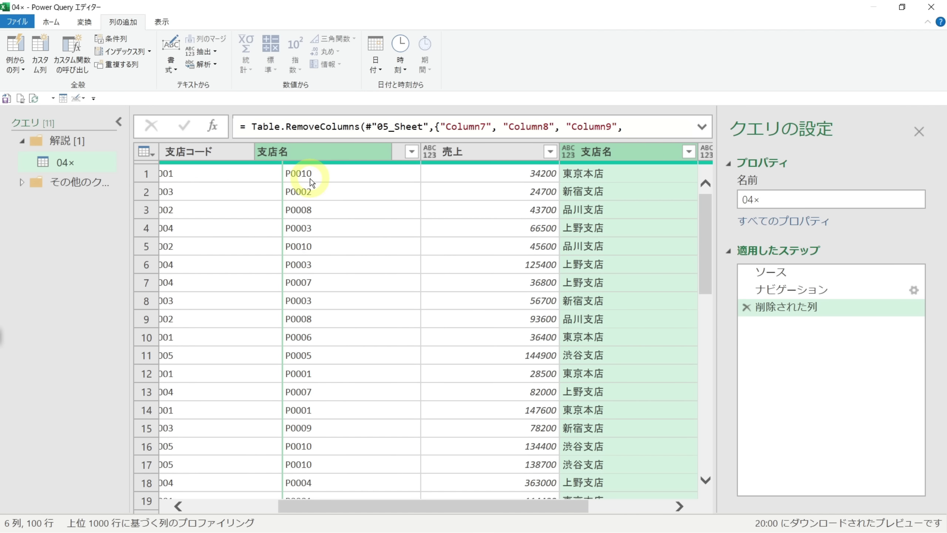
{"action": "left_click_drag", "start_coordinate": [441, 175], "coordinate": [312, 182]}
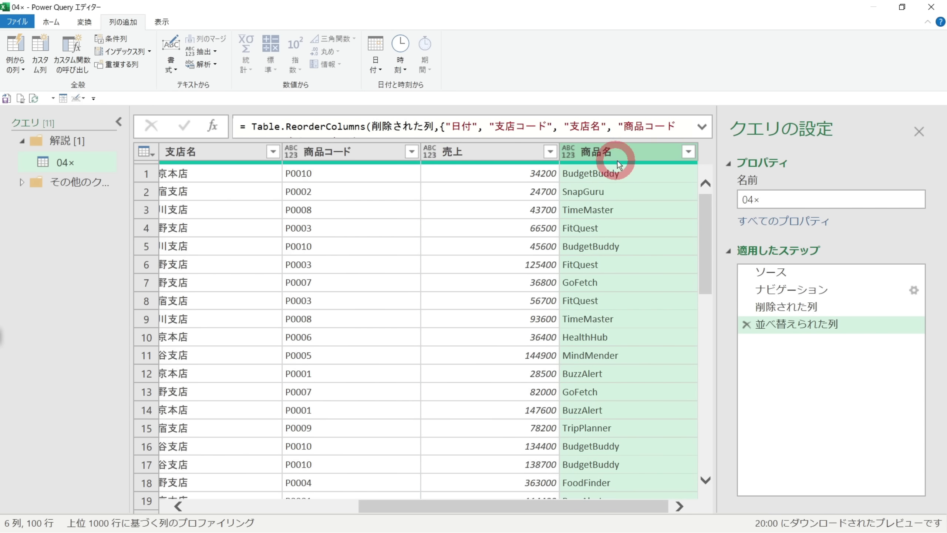
{"action": "left_click_drag", "start_coordinate": [634, 156], "coordinate": [431, 148]}
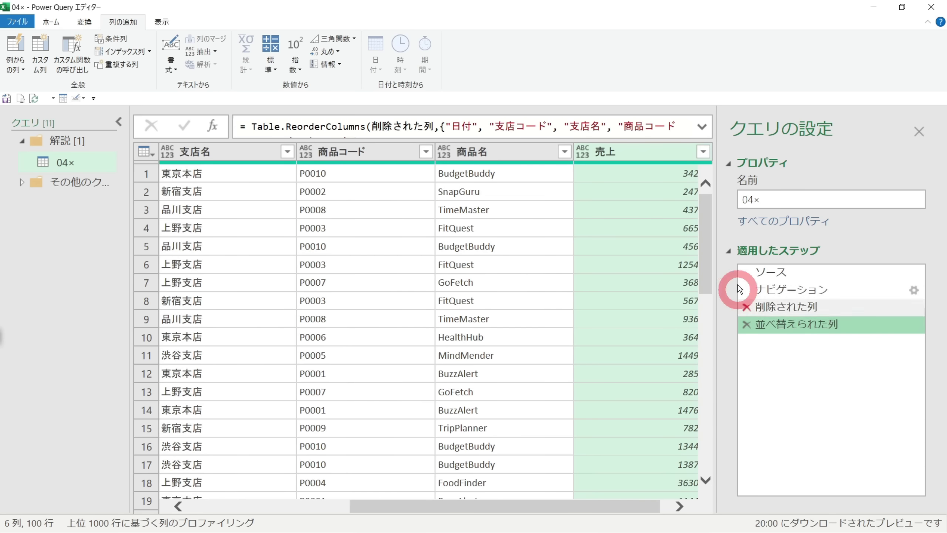
{"action": "left_click", "coordinate": [798, 308]}
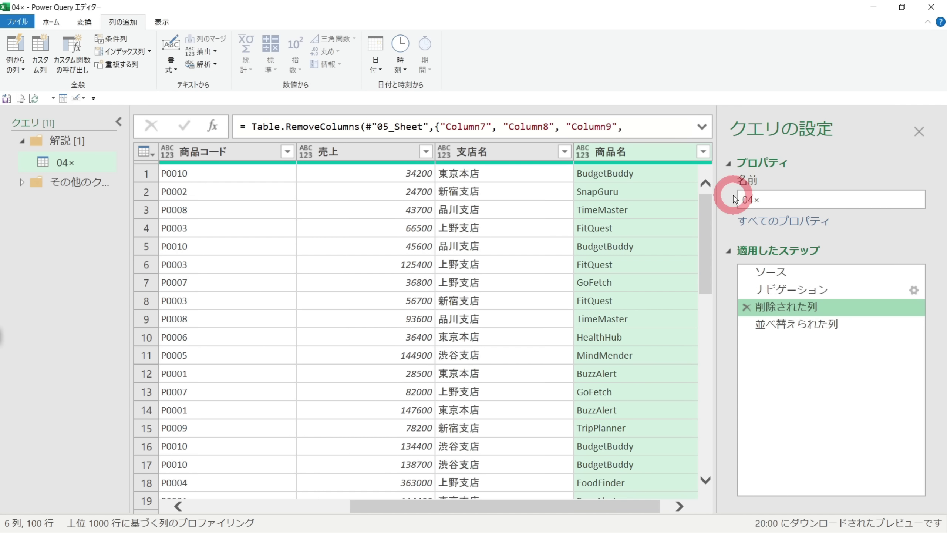
{"action": "mouse_move", "coordinate": [797, 324]}
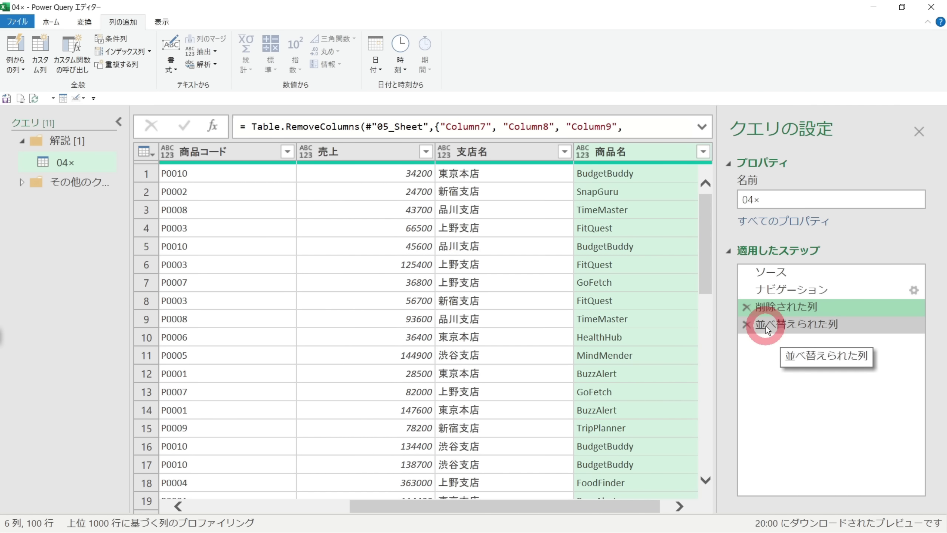
{"action": "left_click", "coordinate": [813, 328]}
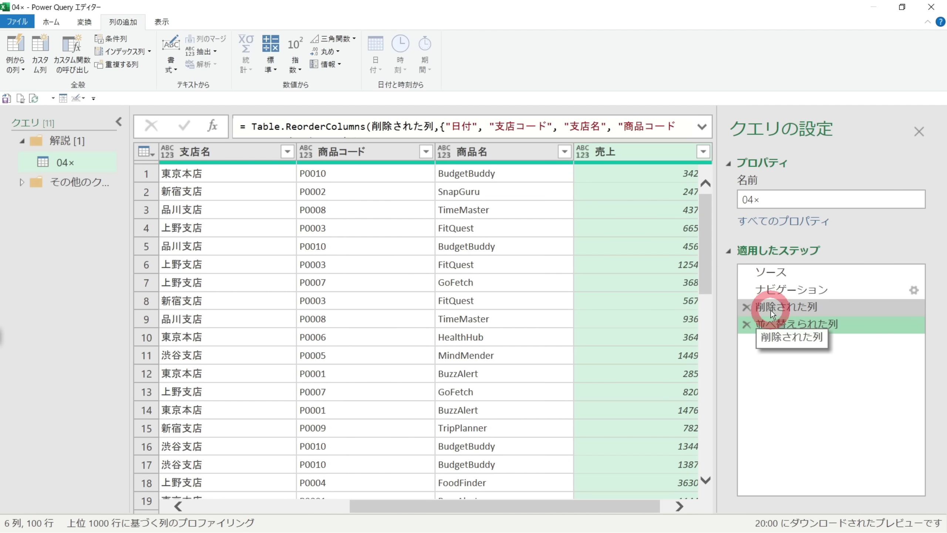
{"action": "left_click", "coordinate": [747, 324]}
Delete the column removal step and reselect Column7 through Column10.
{"action": "left_click", "coordinate": [747, 306]}
{"action": "left_click", "coordinate": [482, 198]}
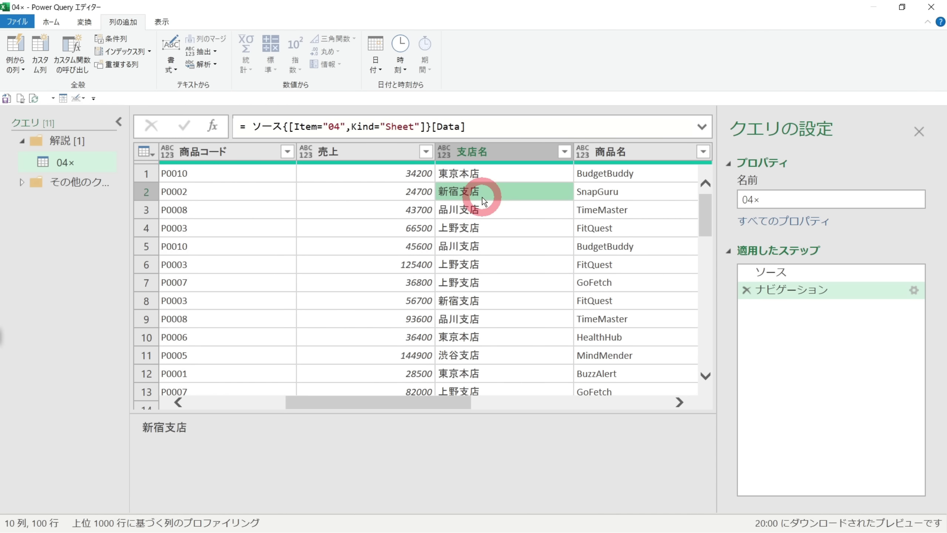
{"action": "scroll", "coordinate": [484, 209], "scroll_direction": "right", "scroll_amount": 5}
{"action": "left_click", "coordinate": [225, 153]}
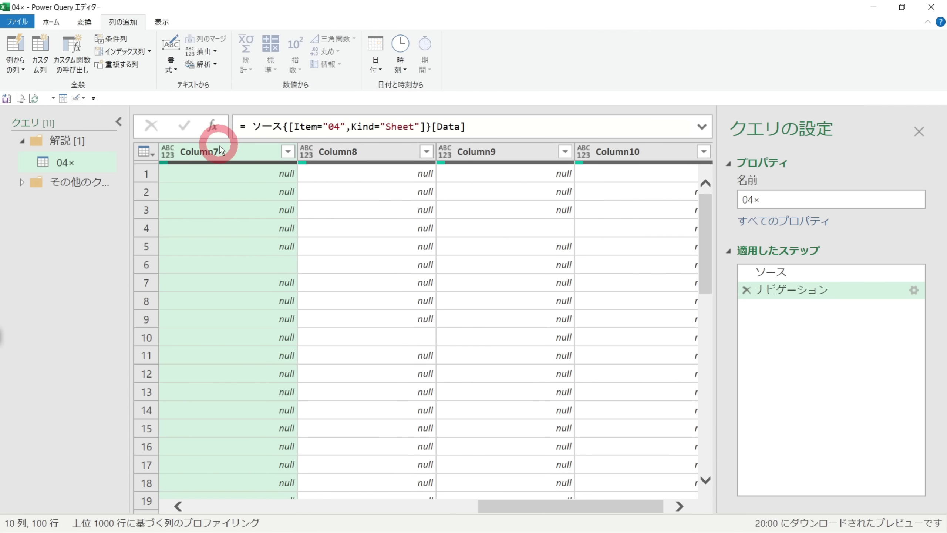
{"action": "left_click", "coordinate": [613, 152], "text": "shift"}
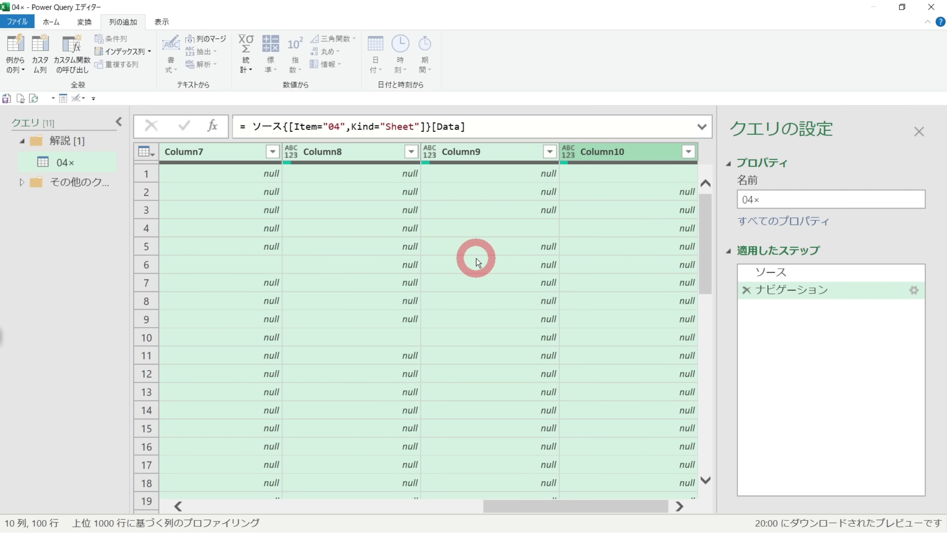
{"action": "scroll", "coordinate": [475, 261], "scroll_direction": "left", "scroll_amount": 10}
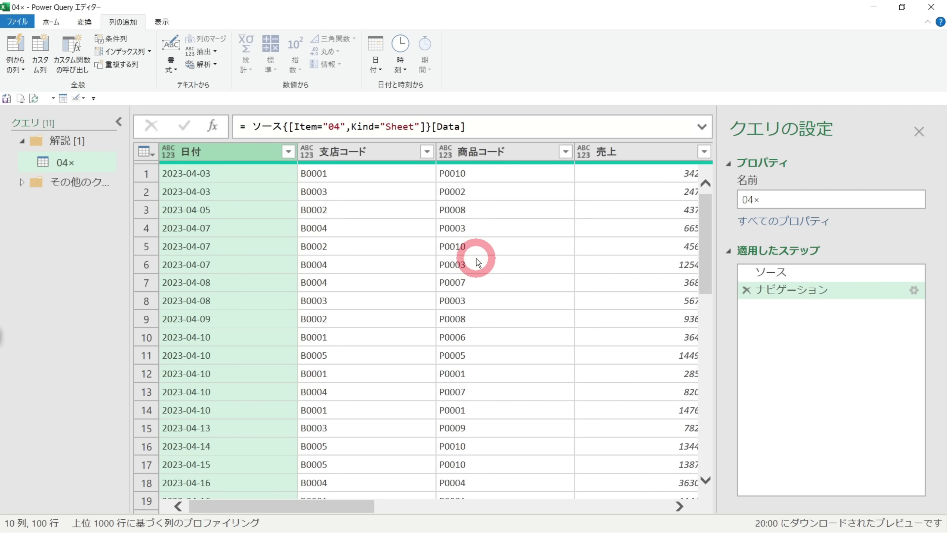
{"action": "scroll", "coordinate": [368, 253], "scroll_direction": "right", "scroll_amount": 3}
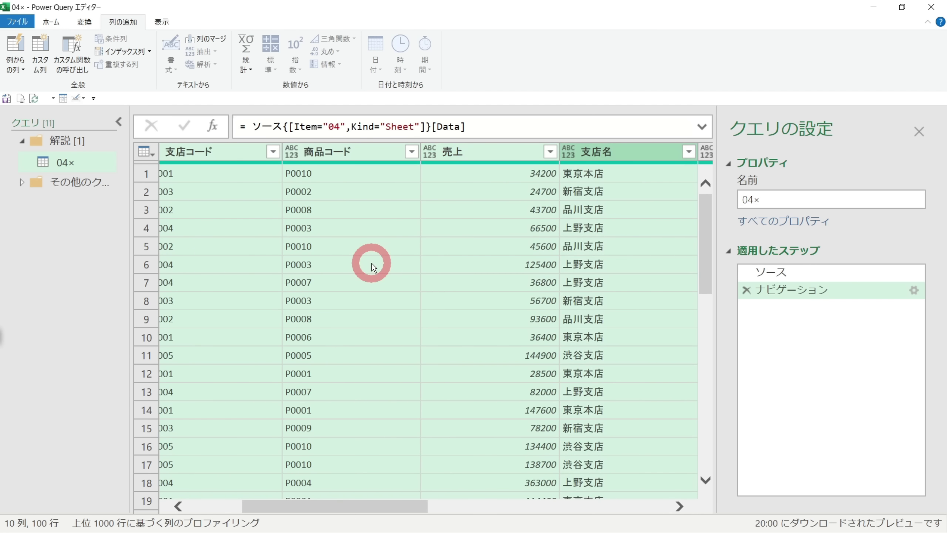
{"action": "scroll", "coordinate": [369, 258], "scroll_direction": "right", "scroll_amount": 3}
{"action": "scroll", "coordinate": [369, 258], "scroll_direction": "right", "scroll_amount": 3}
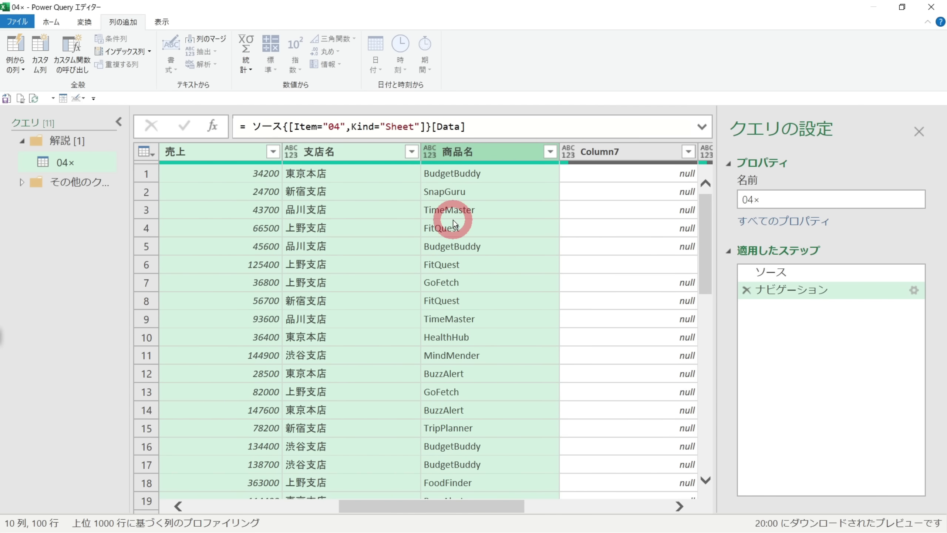
{"action": "left_click", "coordinate": [51, 23]}
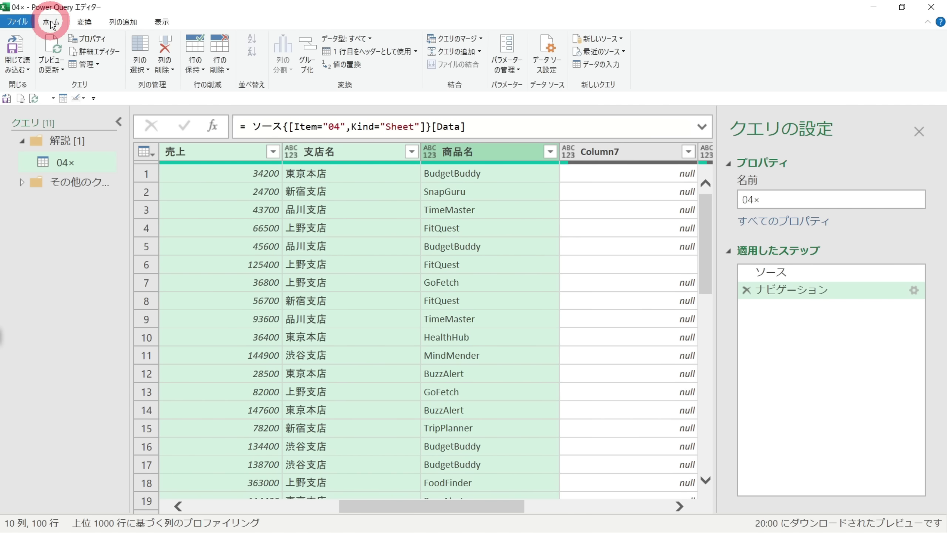
{"action": "left_click", "coordinate": [173, 70]}
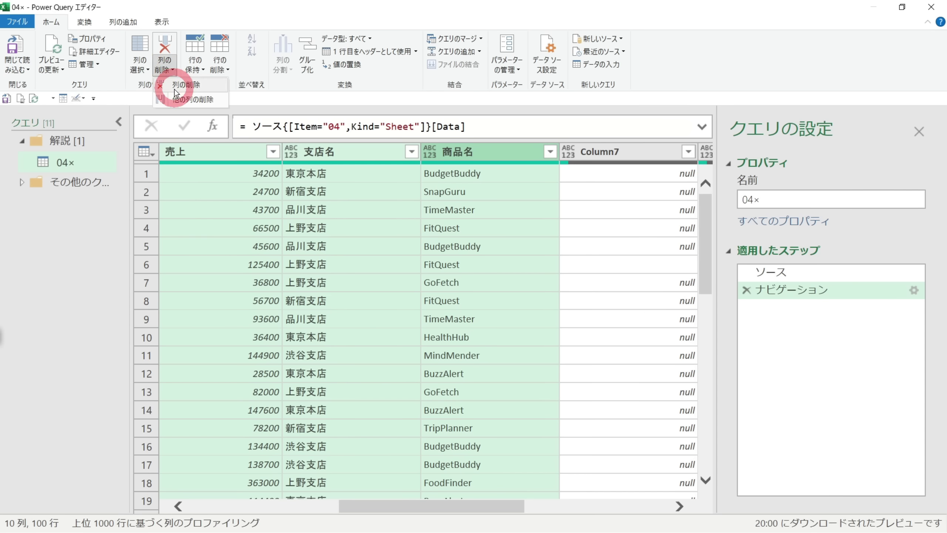
{"action": "left_click", "coordinate": [206, 100]}
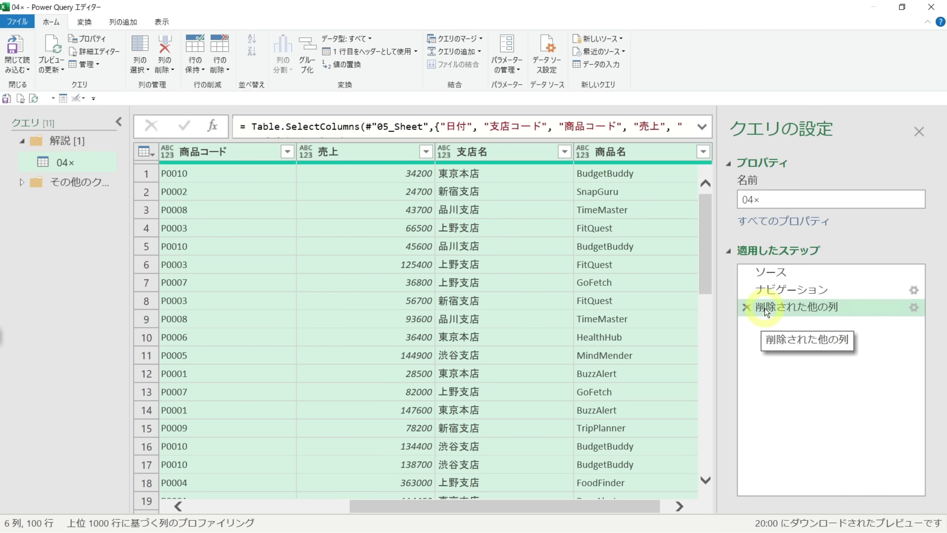
{"action": "left_click", "coordinate": [746, 306]}
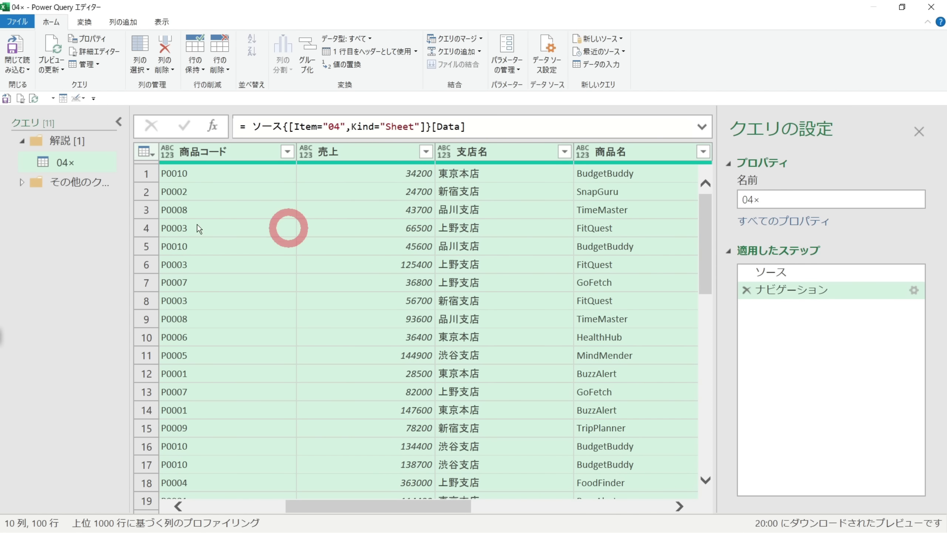
Clear the column selection, then select 日付 and 支店コード.
{"action": "left_click", "coordinate": [204, 151]}
{"action": "left_click", "coordinate": [205, 161], "text": "ctrl"}
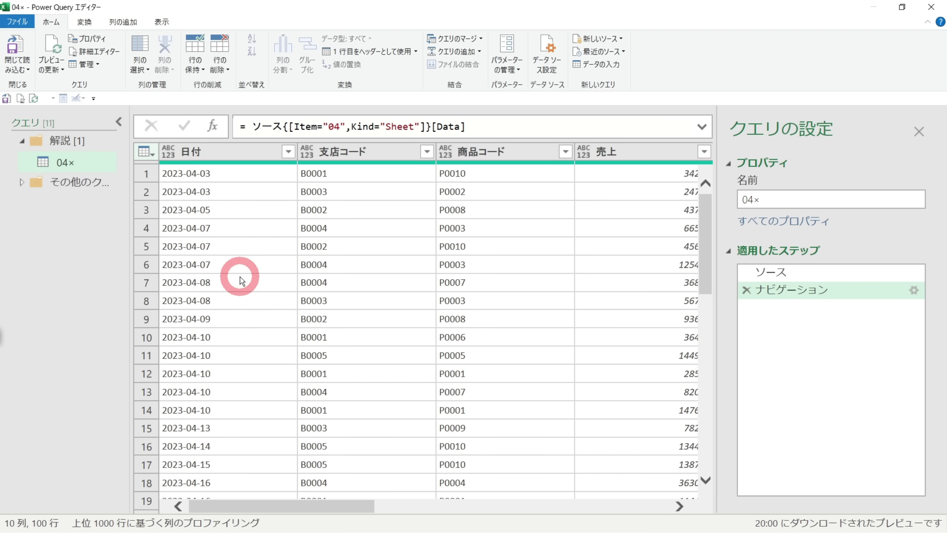
{"action": "left_click", "coordinate": [220, 152]}
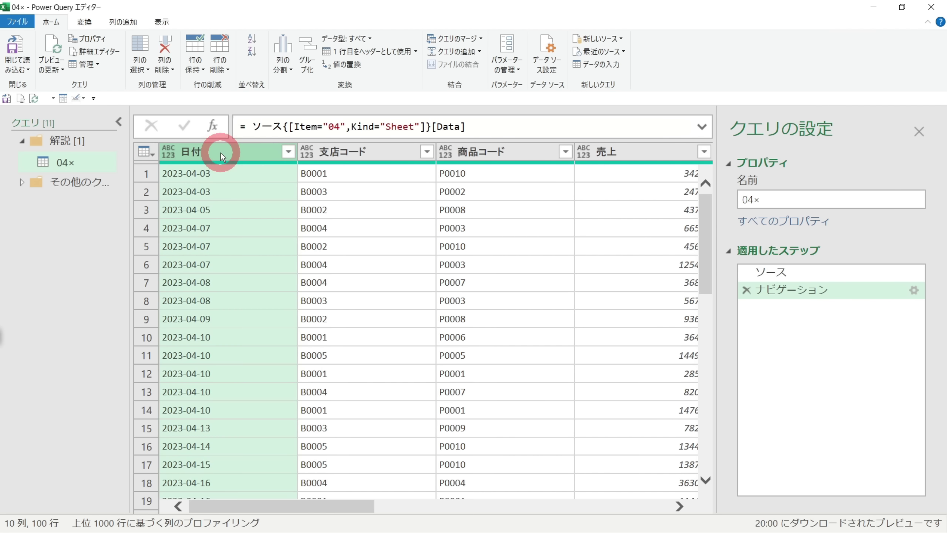
{"action": "left_click", "coordinate": [350, 151], "text": "ctrl"}
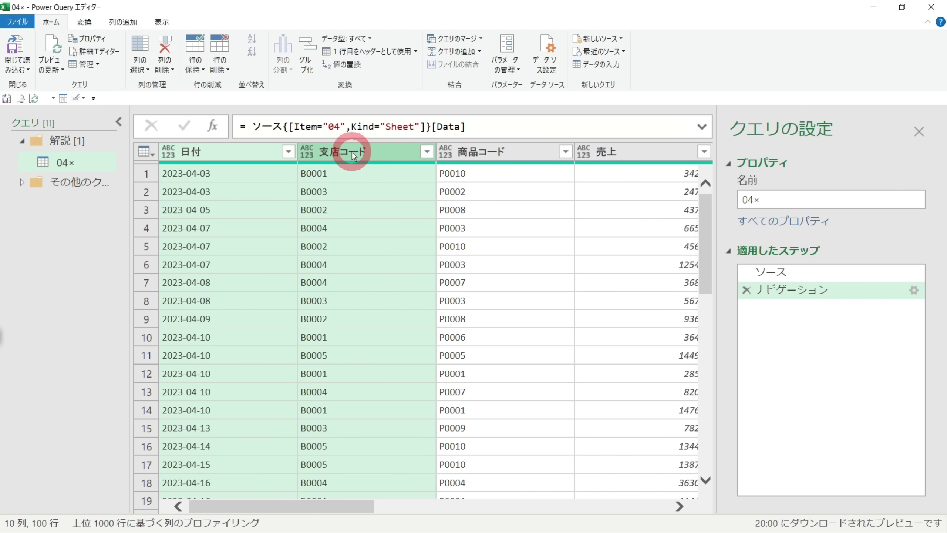
Add 支店名, 商品コード, 商品名 and 売上 to the selection in that order.
{"action": "left_click_drag", "start_coordinate": [352, 505], "coordinate": [447, 517]}
{"action": "left_click", "coordinate": [522, 154]}
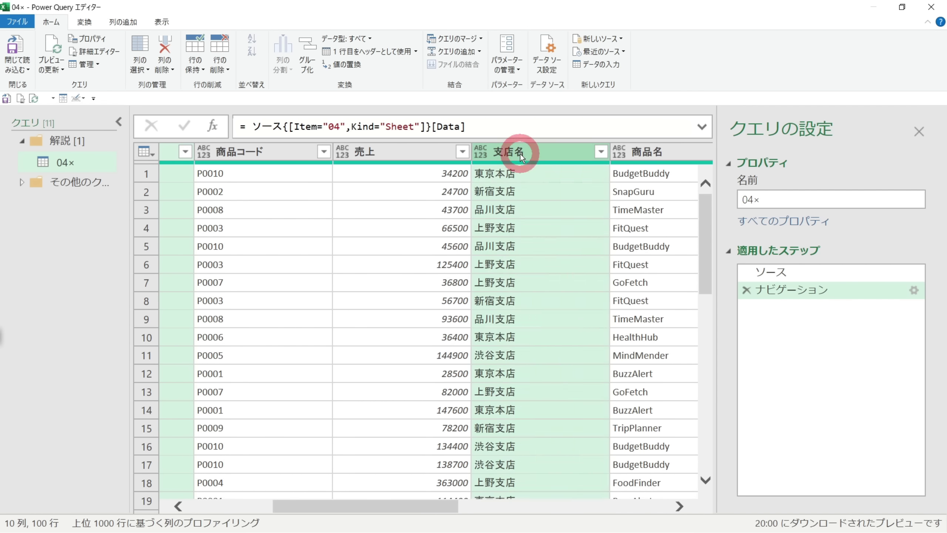
{"action": "left_click", "coordinate": [271, 154], "text": "ctrl"}
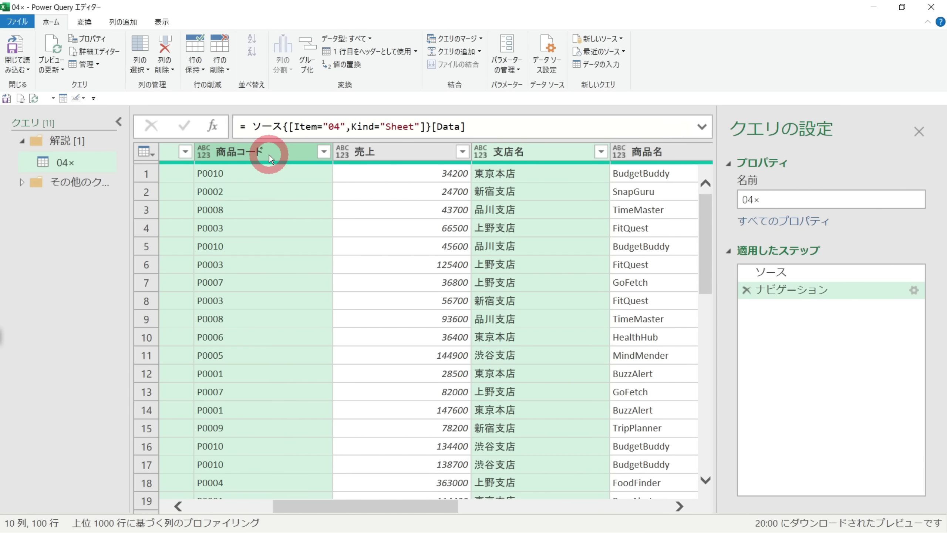
{"action": "left_click", "coordinate": [660, 156], "text": "ctrl"}
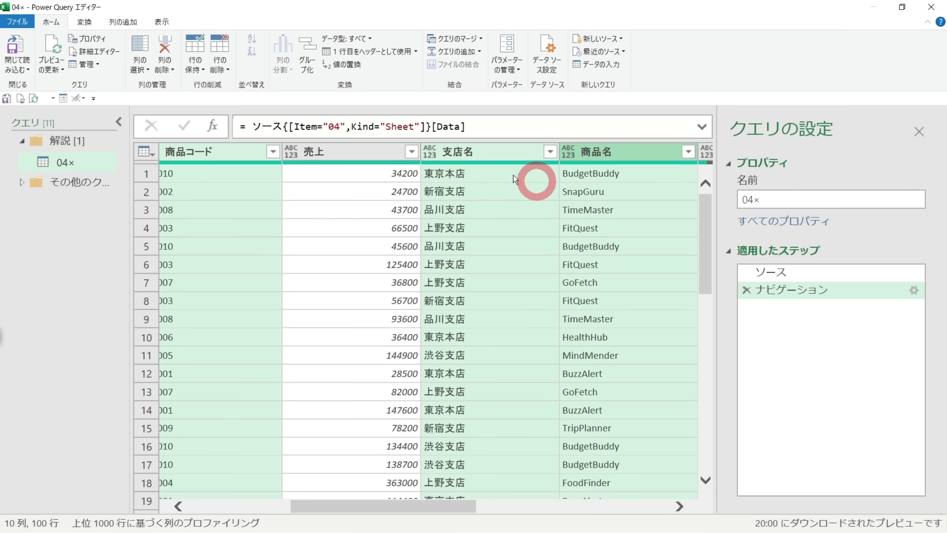
{"action": "left_click", "coordinate": [367, 153], "text": "ctrl"}
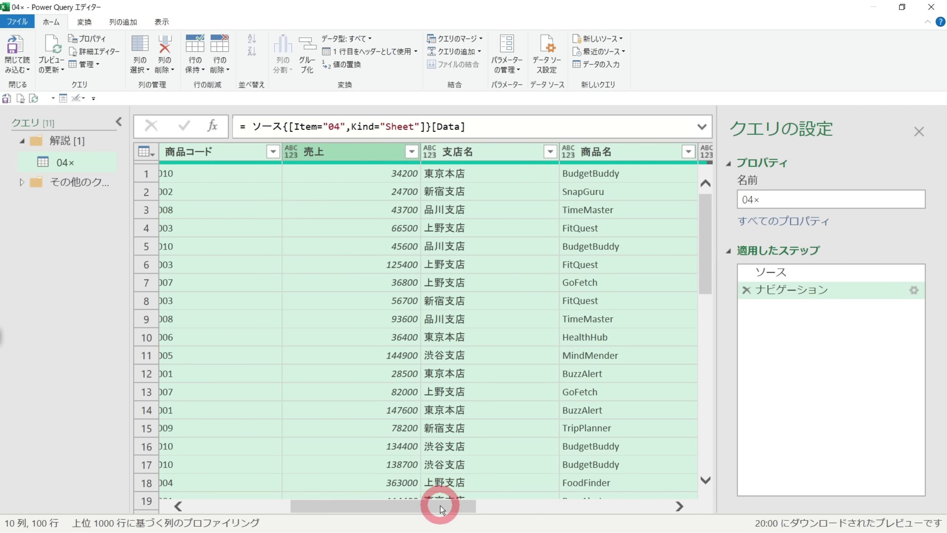
{"action": "left_click_drag", "start_coordinate": [439, 503], "coordinate": [518, 507]}
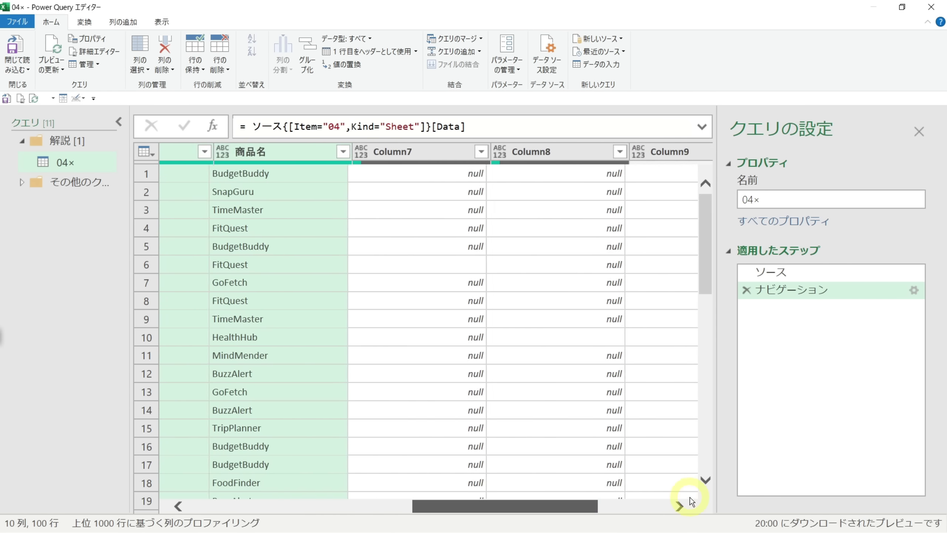
{"action": "left_click_drag", "start_coordinate": [518, 507], "coordinate": [511, 512]}
{"action": "left_click", "coordinate": [309, 180]}
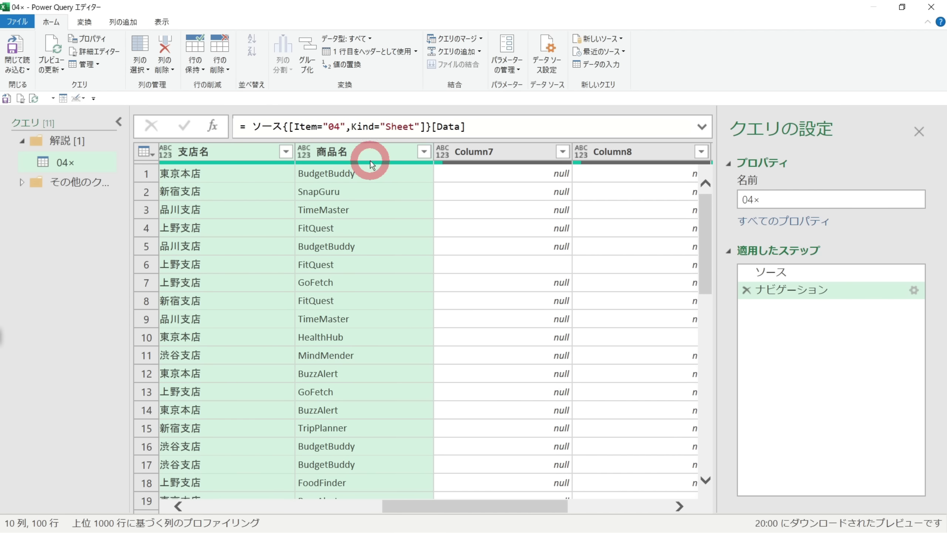
{"action": "left_click", "coordinate": [165, 70]}
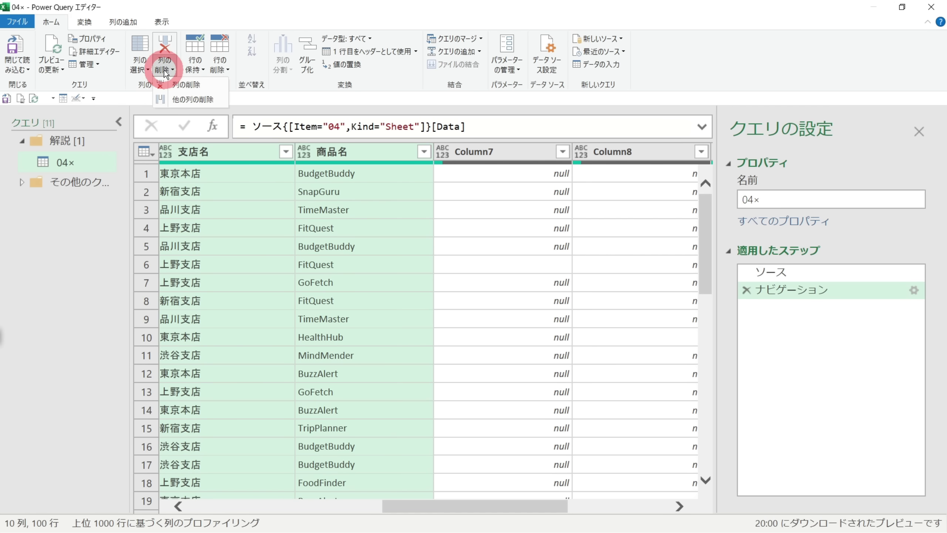
Remove all other columns and verify the six columns' order from 日付 to 売上.
{"action": "left_click", "coordinate": [198, 102]}
{"action": "left_click_drag", "start_coordinate": [550, 506], "coordinate": [672, 406]}
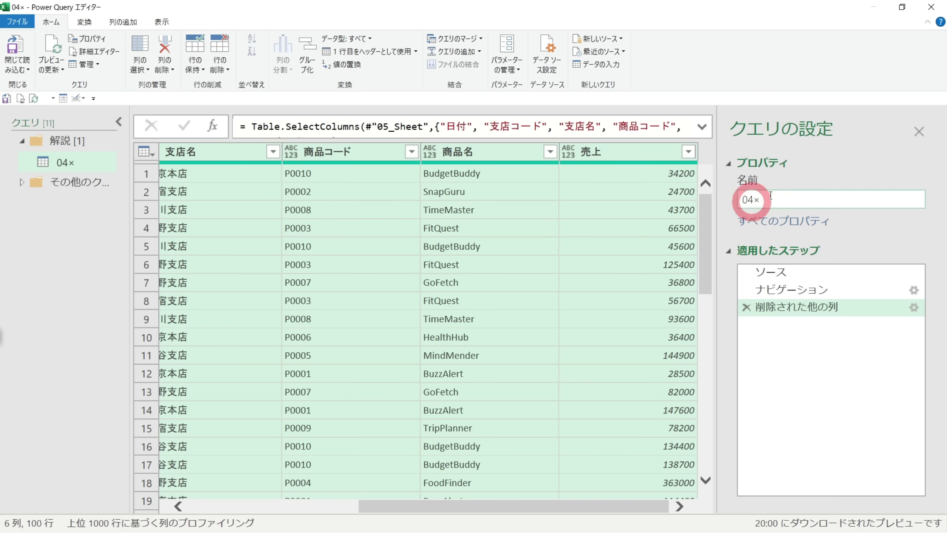
{"action": "mouse_move", "coordinate": [486, 506]}
{"action": "left_mouse_down"}
{"action": "mouse_move", "coordinate": [357, 504]}
{"action": "mouse_move", "coordinate": [177, 148]}
{"action": "left_mouse_up"}
{"action": "double_click", "coordinate": [225, 151]}
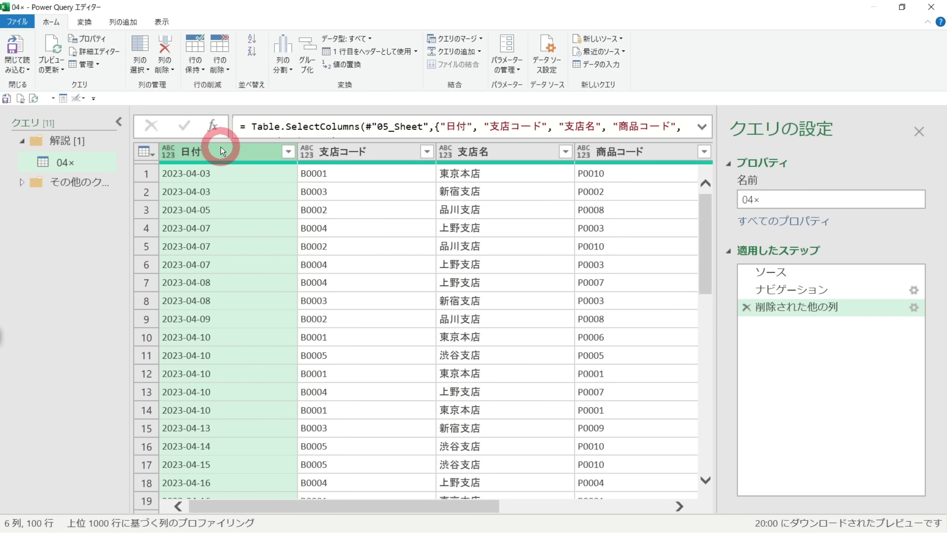
{"action": "left_click", "coordinate": [337, 238]}
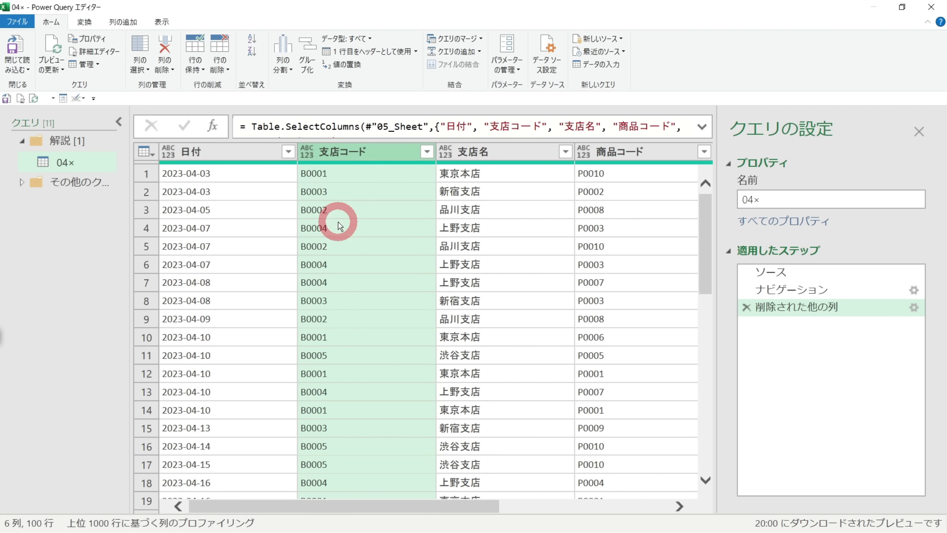
{"action": "key", "text": "Right"}
{"action": "key", "text": "Right"}
{"action": "key", "text": "Right"}
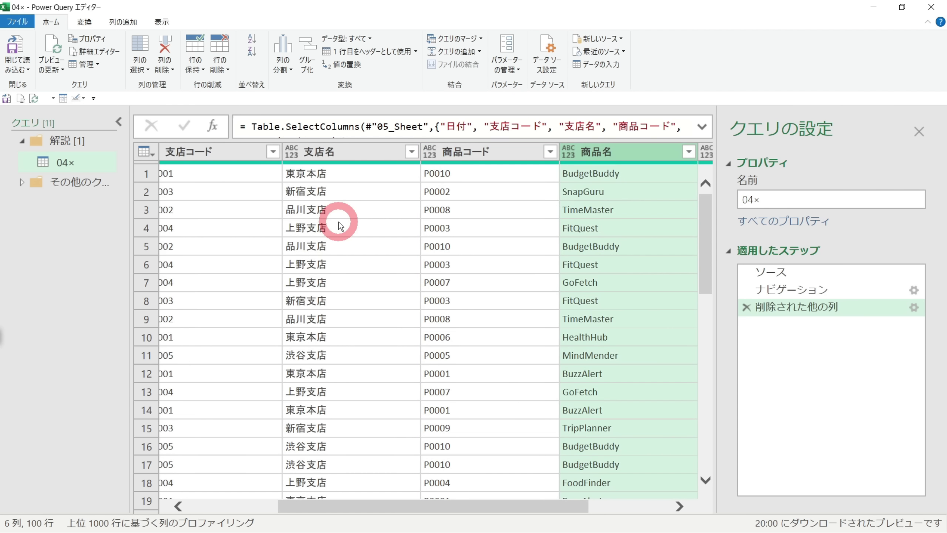
{"action": "key", "text": "Right"}
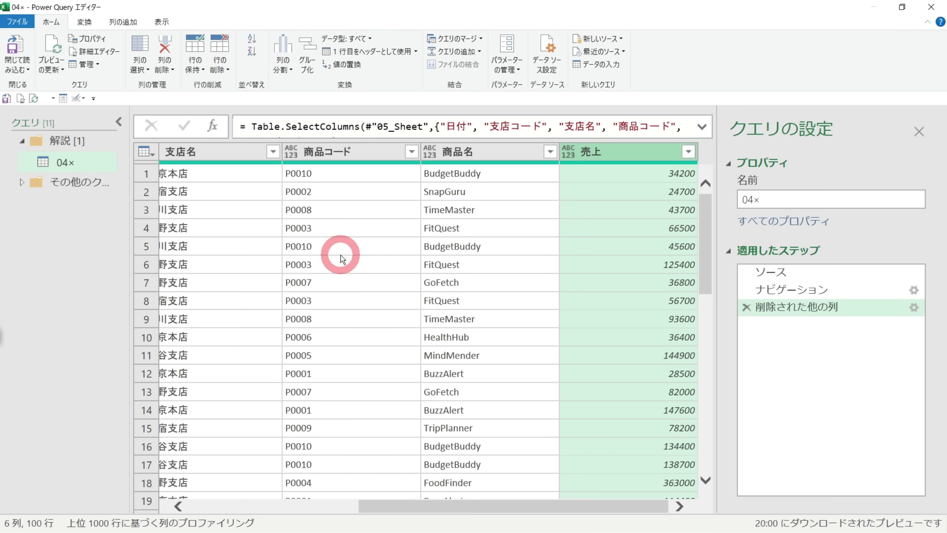
Select the new 削除された他の列 step in Applied Steps to review it.
{"action": "left_click", "coordinate": [780, 308]}
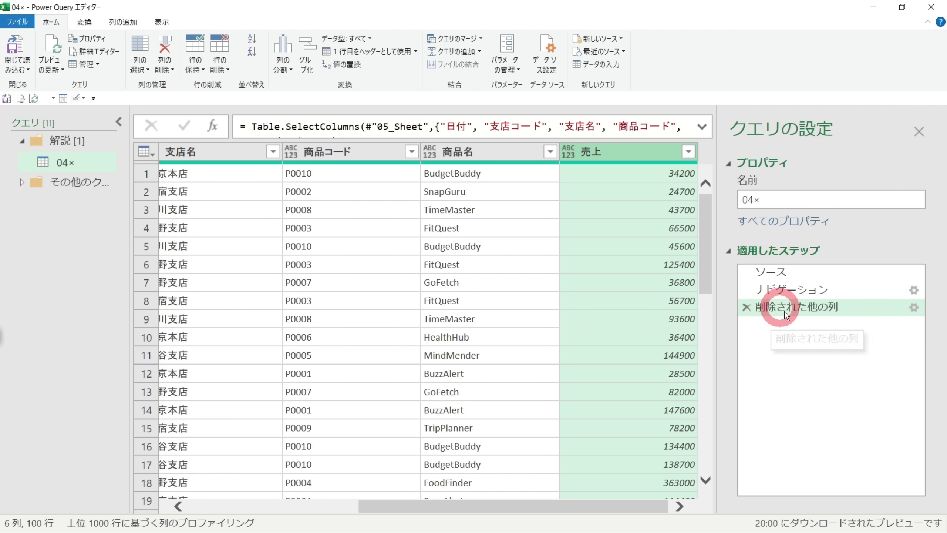
{"action": "left_click", "coordinate": [794, 311]}
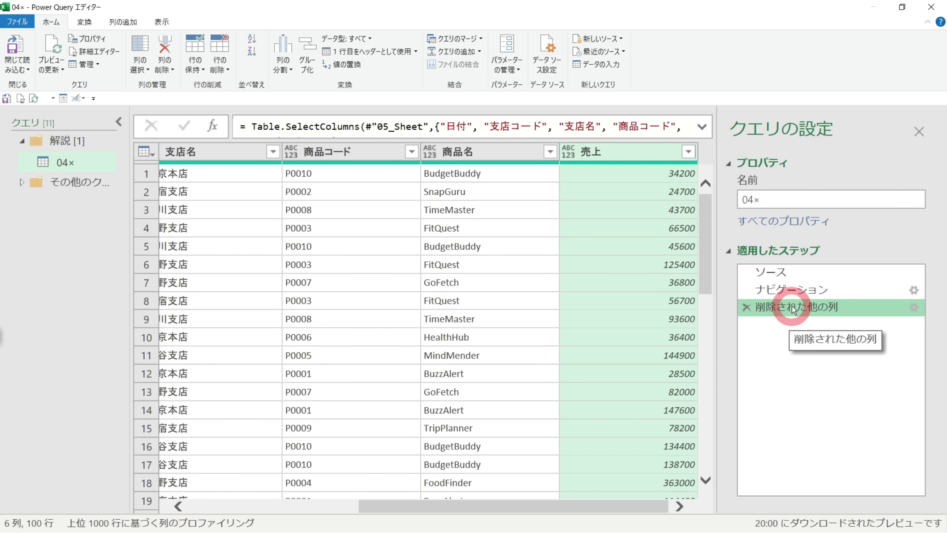
{"action": "left_click", "coordinate": [777, 332]}
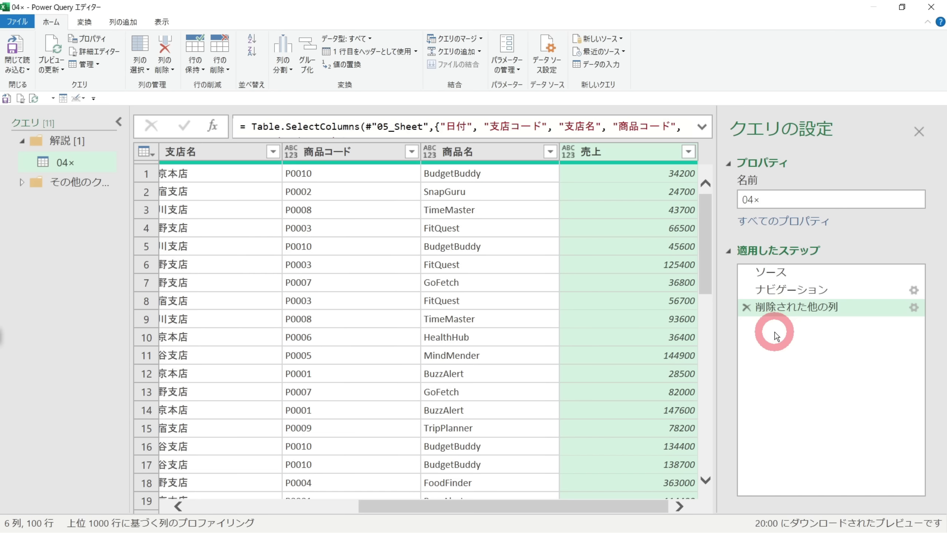
{"action": "left_click", "coordinate": [800, 311]}
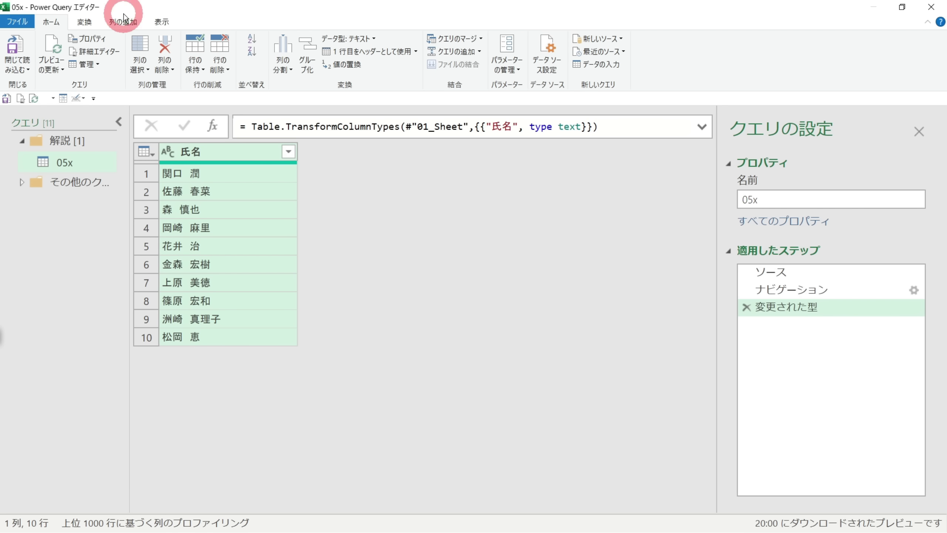
Bring up the 05x query with its single 氏名 column of ten full names.
{"action": "left_click", "coordinate": [28, 22]}
{"action": "mouse_move", "coordinate": [55, 124]}
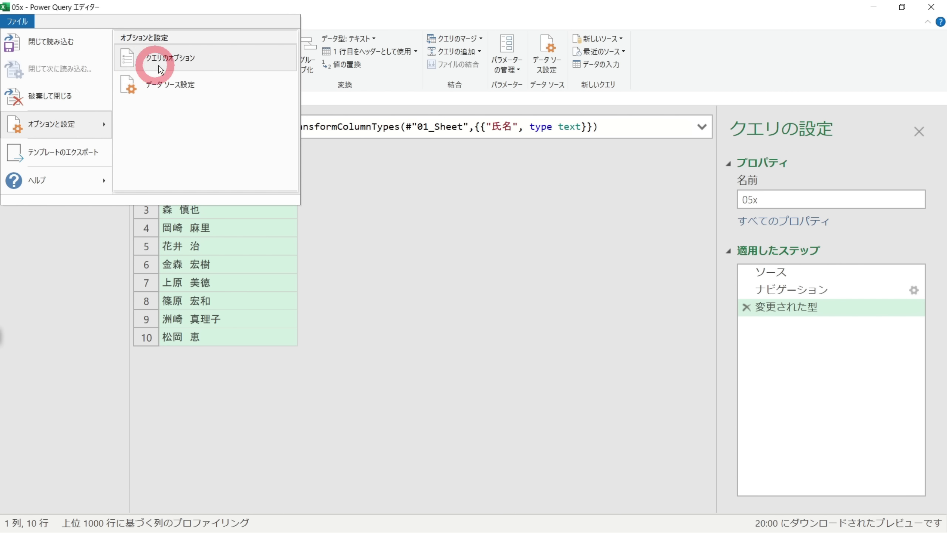
Set the Data Load option to always detect column types and headers for unstructured sources.
{"action": "left_click", "coordinate": [211, 64]}
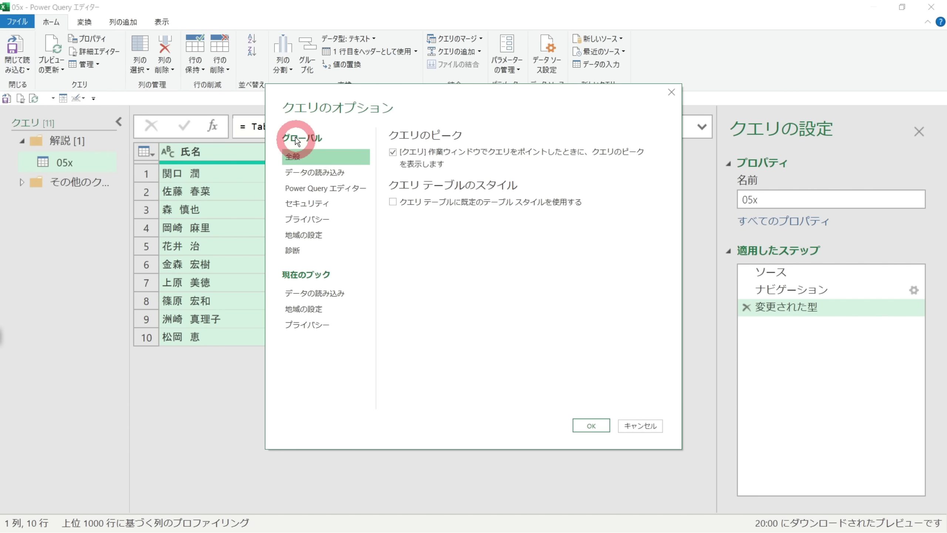
{"action": "left_click", "coordinate": [303, 172]}
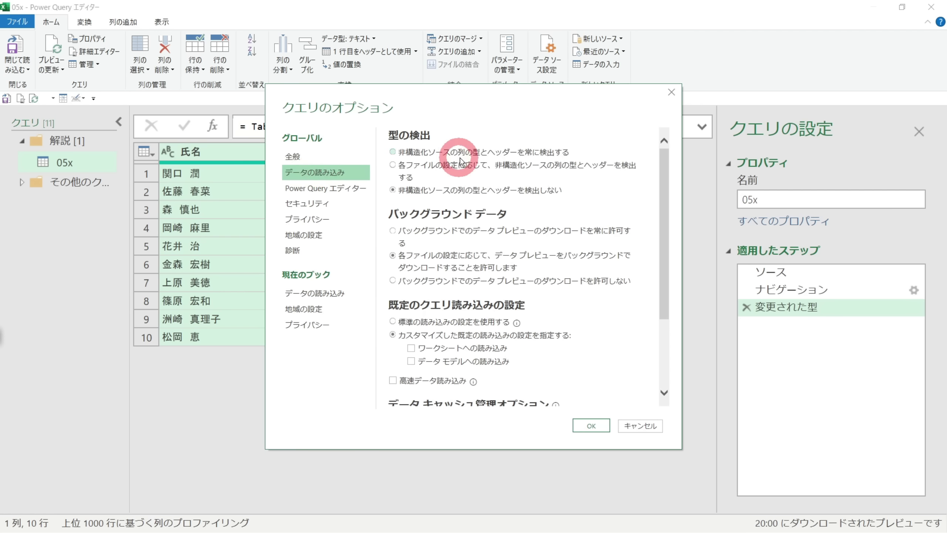
{"action": "left_click", "coordinate": [552, 153]}
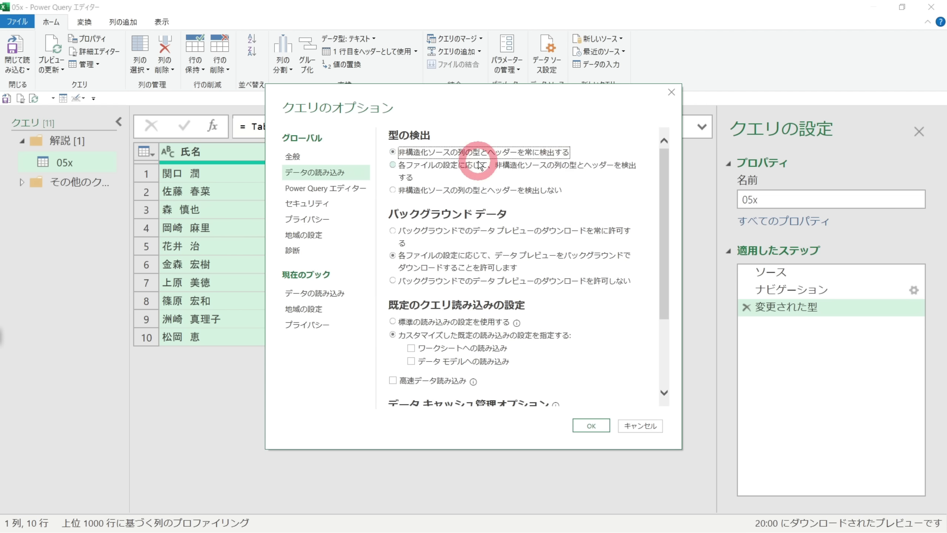
{"action": "left_click", "coordinate": [601, 426]}
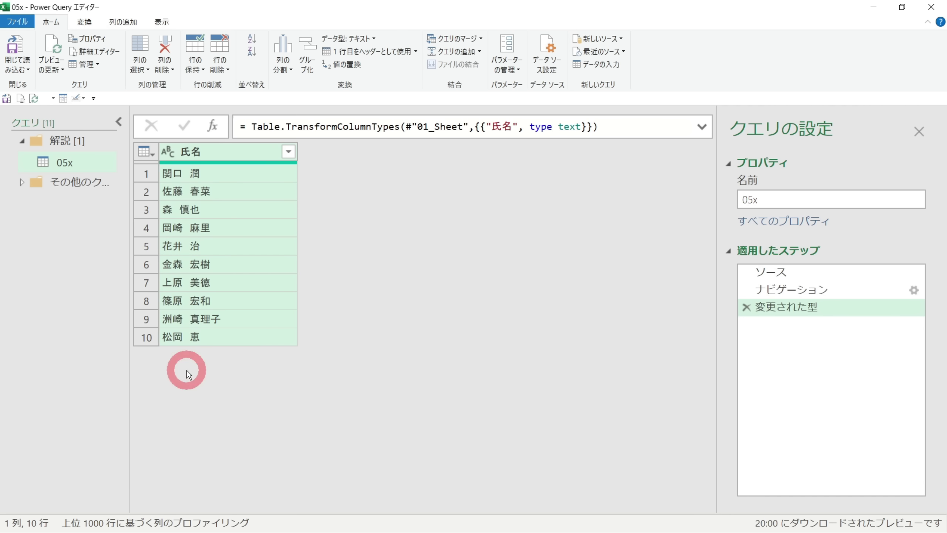
Split 氏名 by a custom space delimiter into 氏名.1 surnames and 氏名.2 given names.
{"action": "left_click", "coordinate": [208, 152]}
{"action": "left_click", "coordinate": [84, 23]}
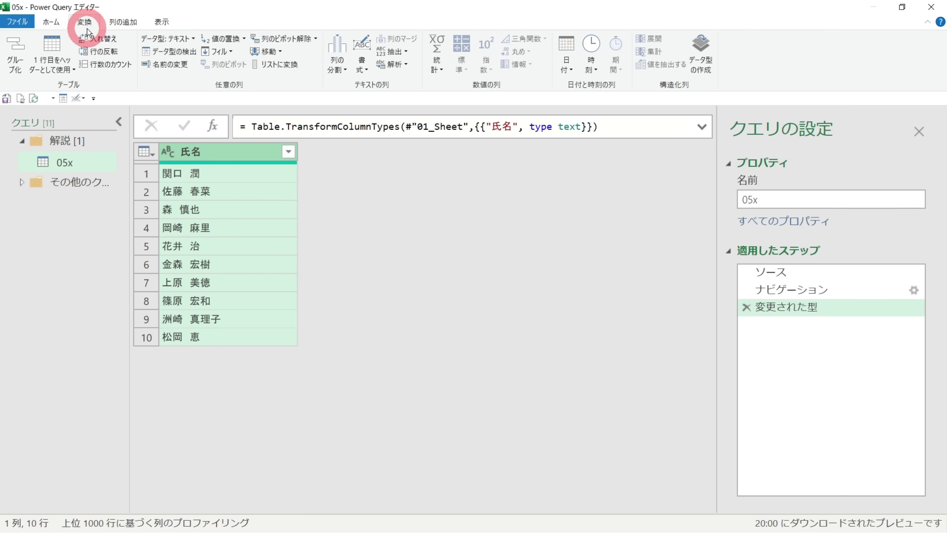
{"action": "left_click", "coordinate": [335, 61]}
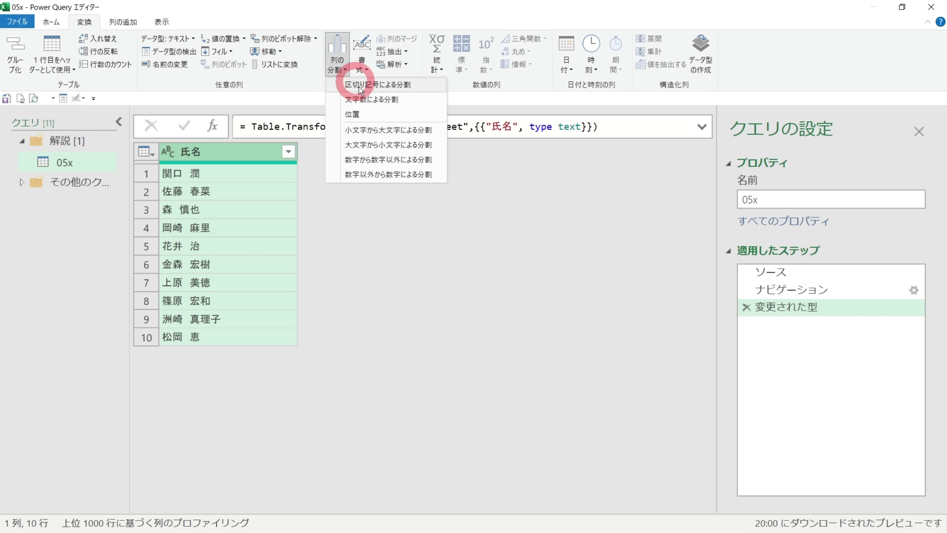
{"action": "left_click", "coordinate": [429, 88]}
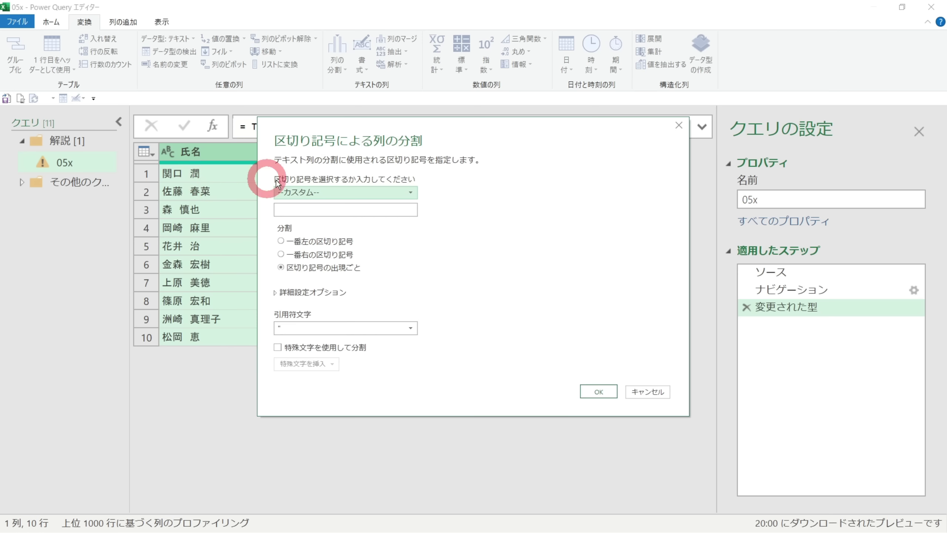
{"action": "left_click", "coordinate": [297, 192]}
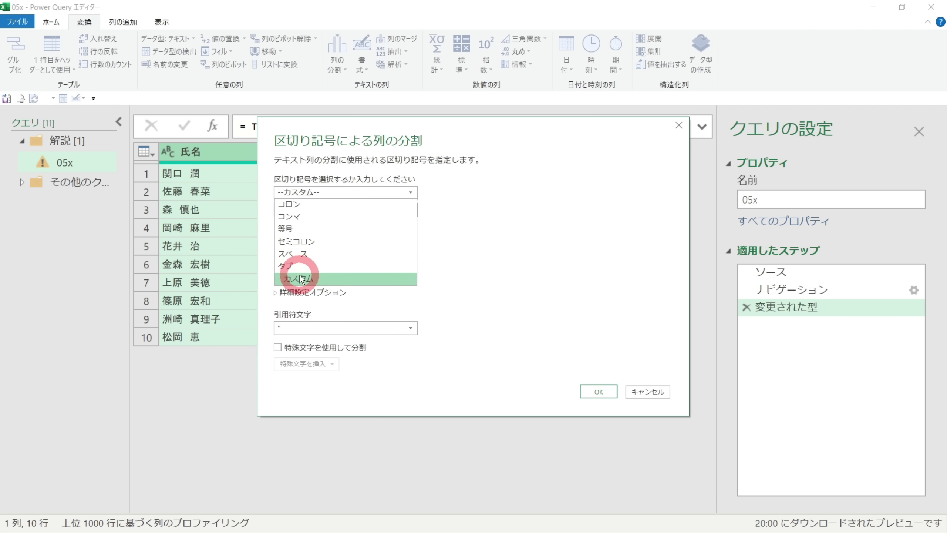
{"action": "left_click", "coordinate": [297, 278]}
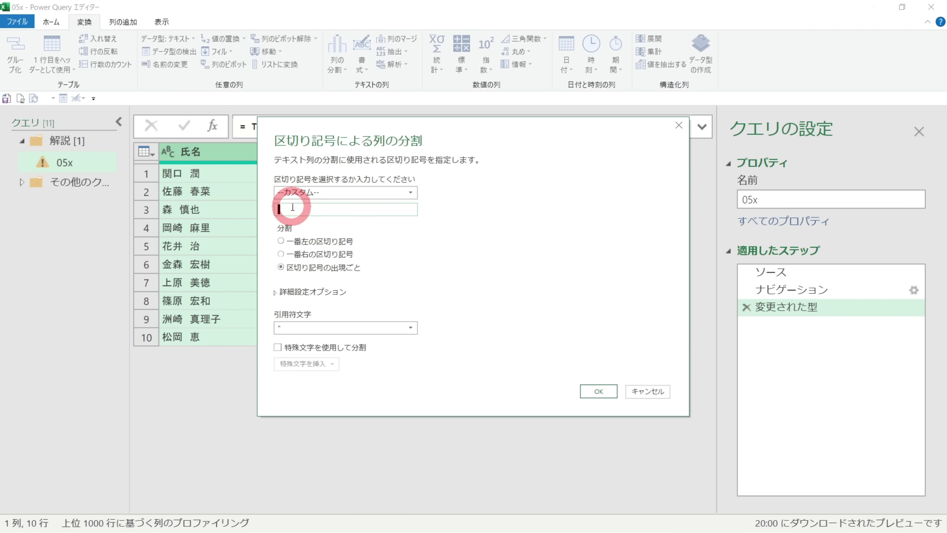
{"action": "left_click", "coordinate": [302, 213]}
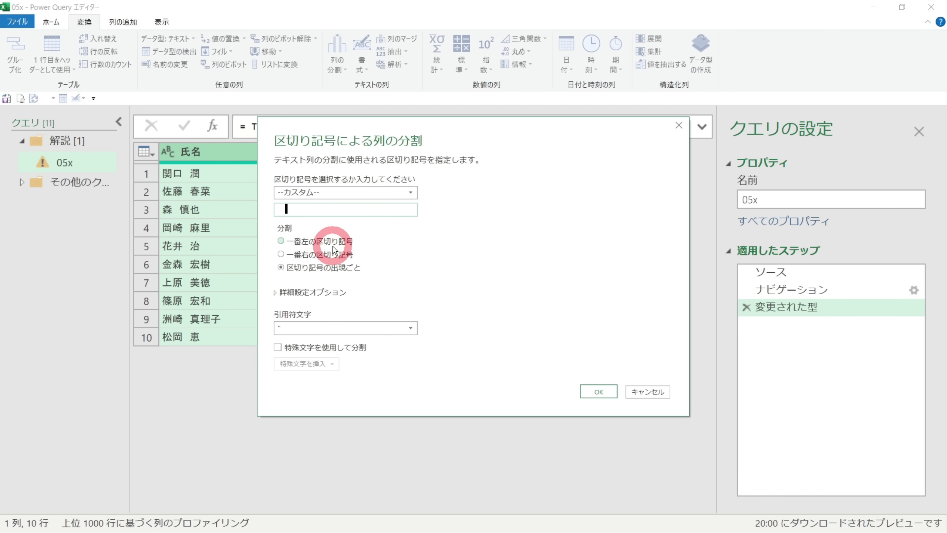
{"action": "left_click", "coordinate": [599, 392]}
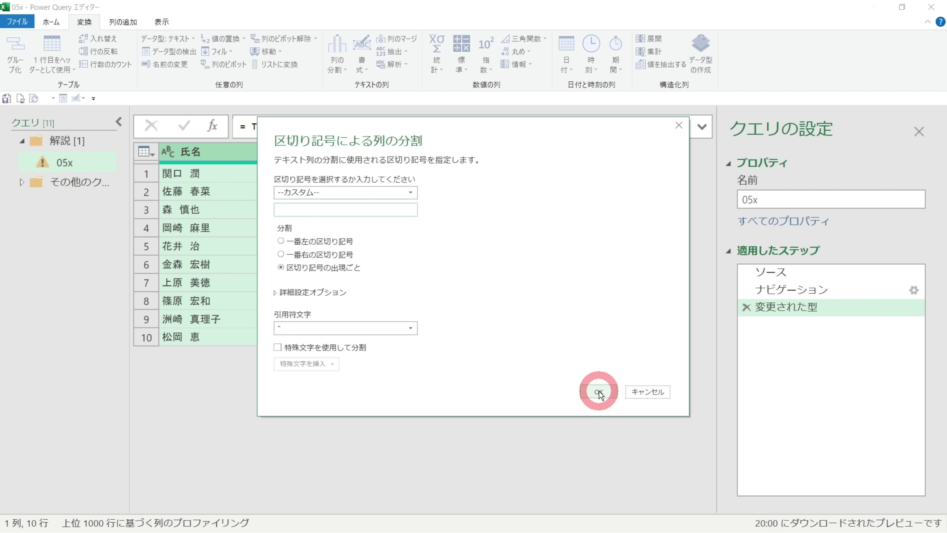
{"action": "left_click", "coordinate": [203, 151]}
{"action": "left_click", "coordinate": [343, 150]}
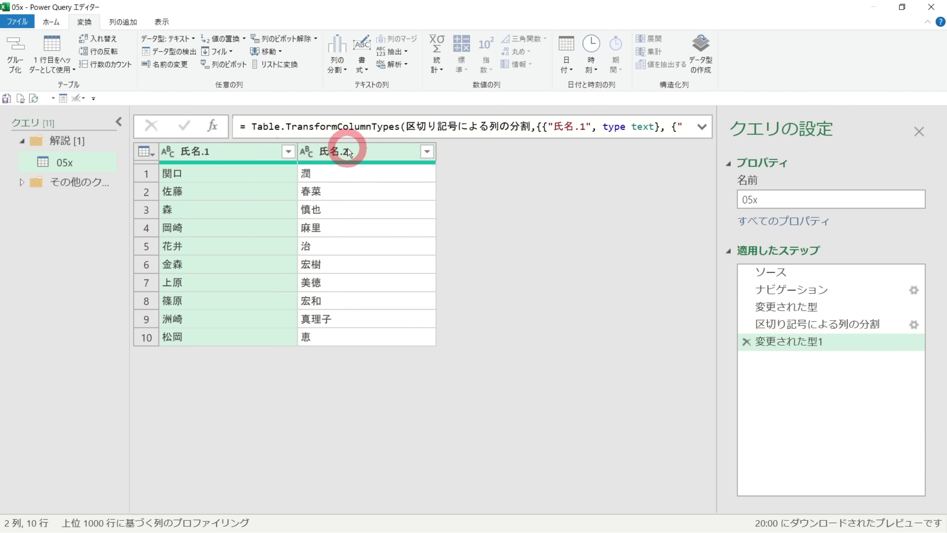
{"action": "left_click", "coordinate": [241, 161]}
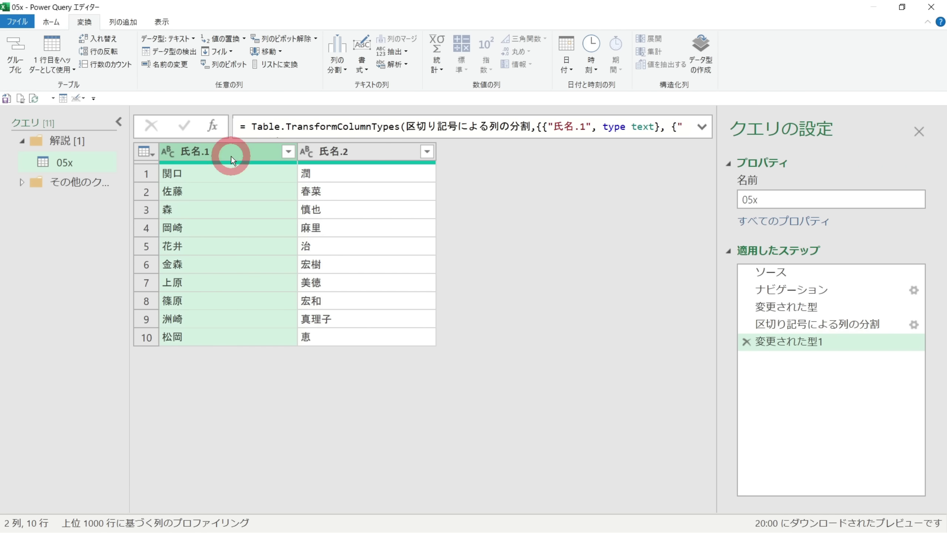
{"action": "left_click", "coordinate": [233, 257]}
{"action": "left_click", "coordinate": [378, 166]}
{"action": "left_click", "coordinate": [393, 311]}
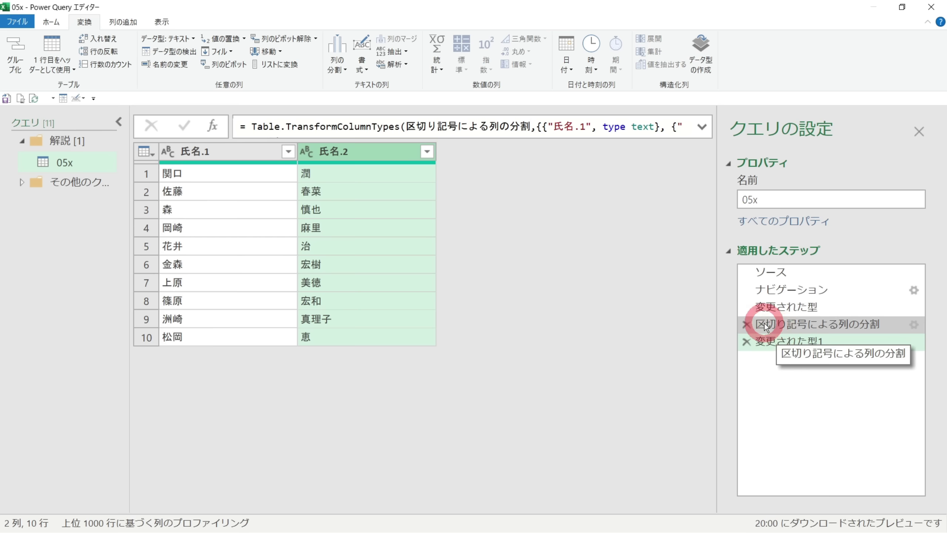
{"action": "left_click", "coordinate": [794, 330]}
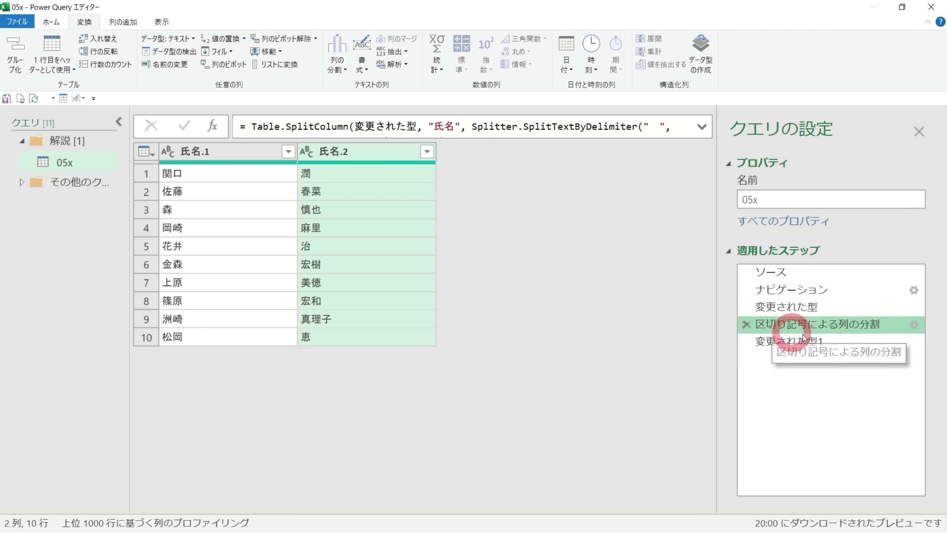
{"action": "left_click", "coordinate": [213, 151]}
{"action": "left_click", "coordinate": [327, 153], "text": "ctrl"}
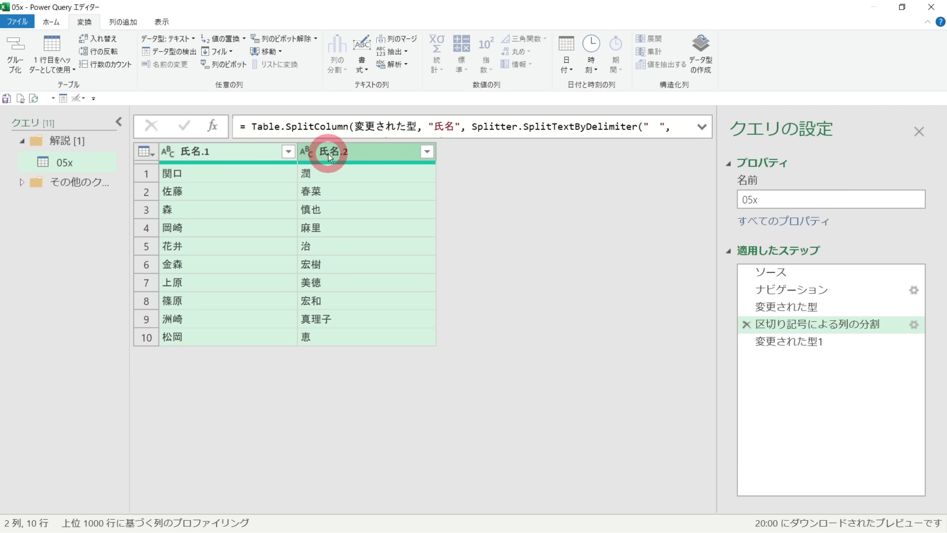
{"action": "left_click", "coordinate": [795, 343]}
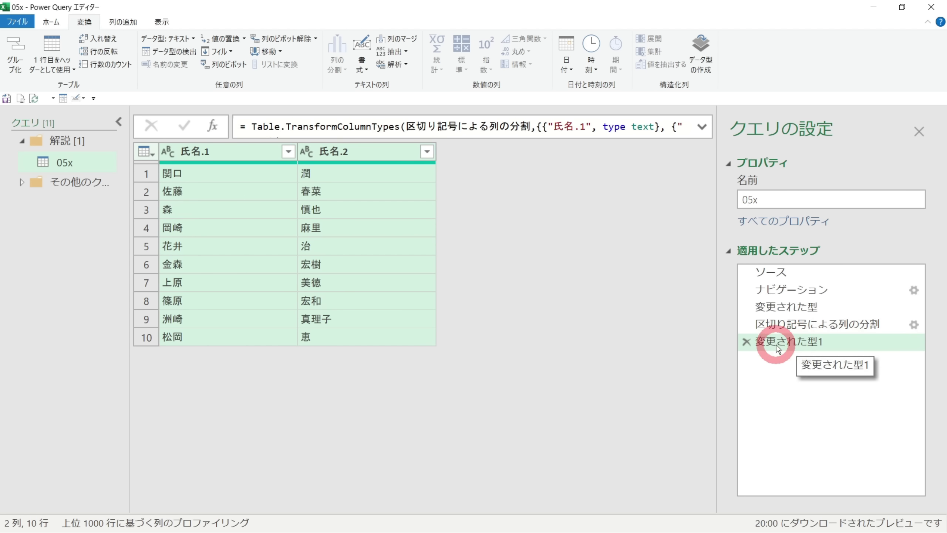
{"action": "left_click", "coordinate": [203, 152]}
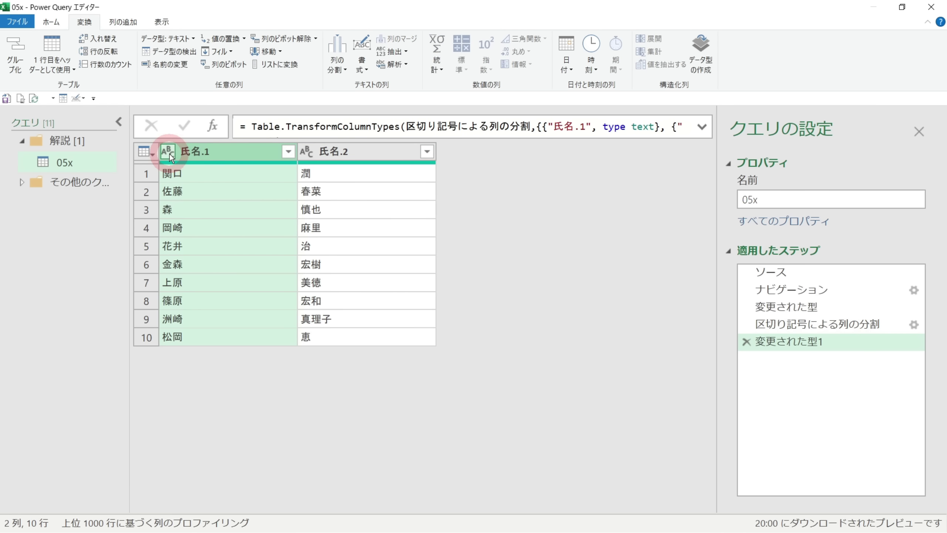
{"action": "left_click", "coordinate": [344, 153]}
{"action": "left_click", "coordinate": [306, 153]}
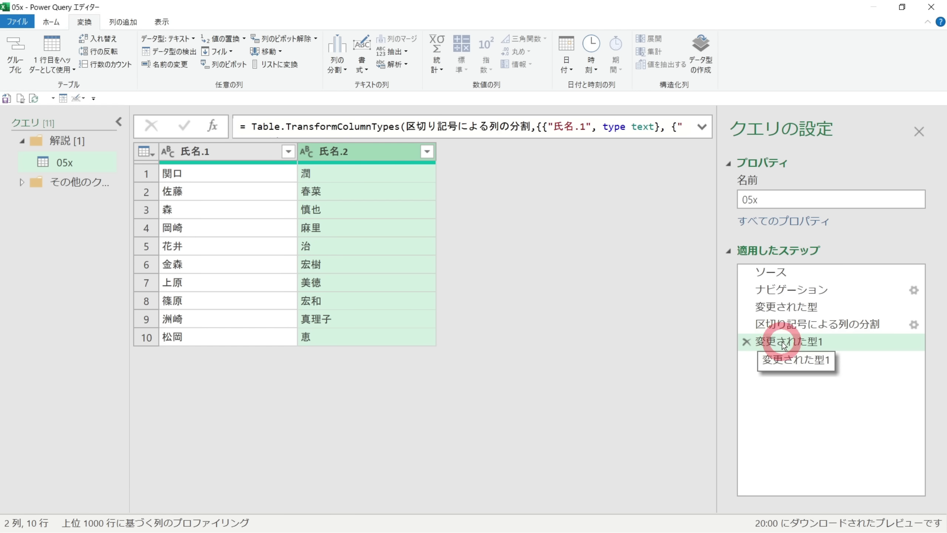
{"action": "left_click", "coordinate": [761, 341]}
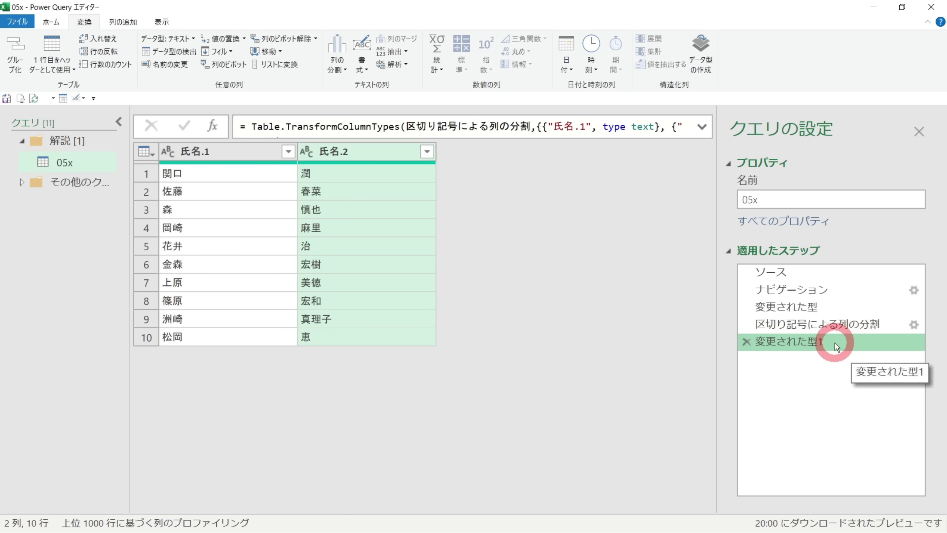
{"action": "left_click", "coordinate": [819, 329]}
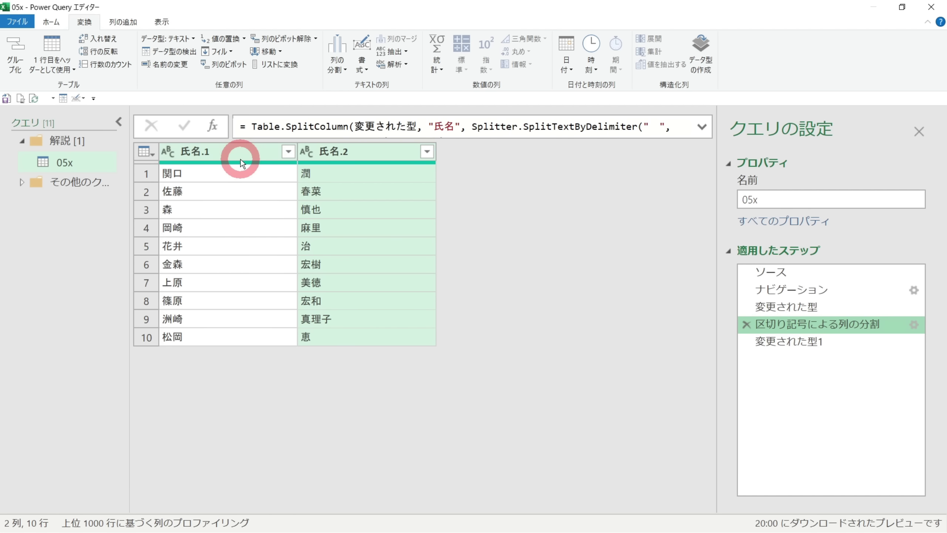
Keep 氏名.1 as text and select the trailing 変更された型1 step for removal.
{"action": "left_click", "coordinate": [229, 154]}
{"action": "left_click", "coordinate": [166, 152]}
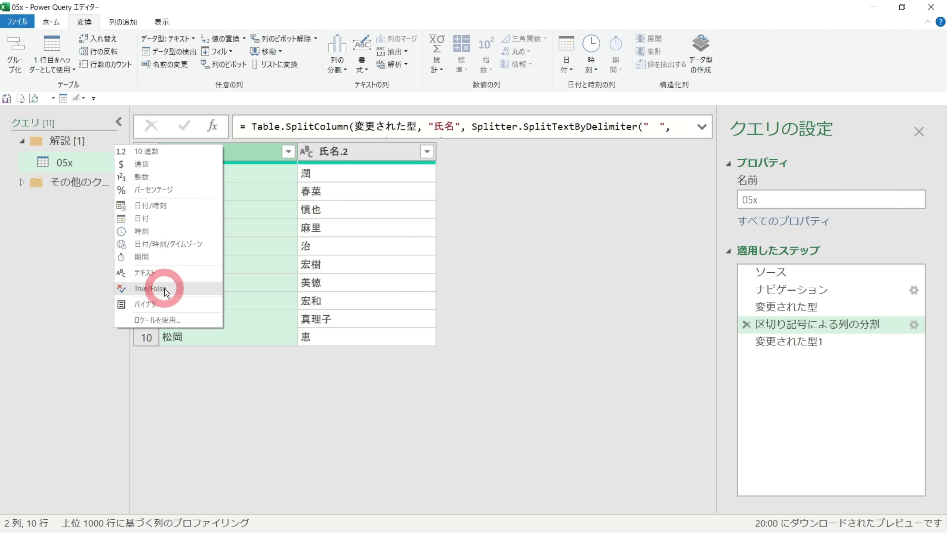
{"action": "left_click", "coordinate": [197, 277]}
{"action": "left_click", "coordinate": [793, 345]}
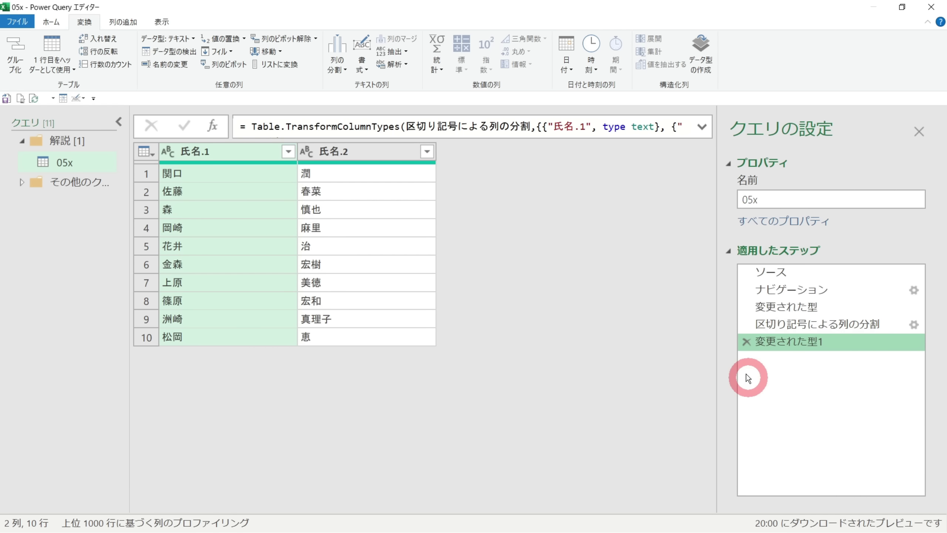
{"action": "left_click", "coordinate": [746, 342]}
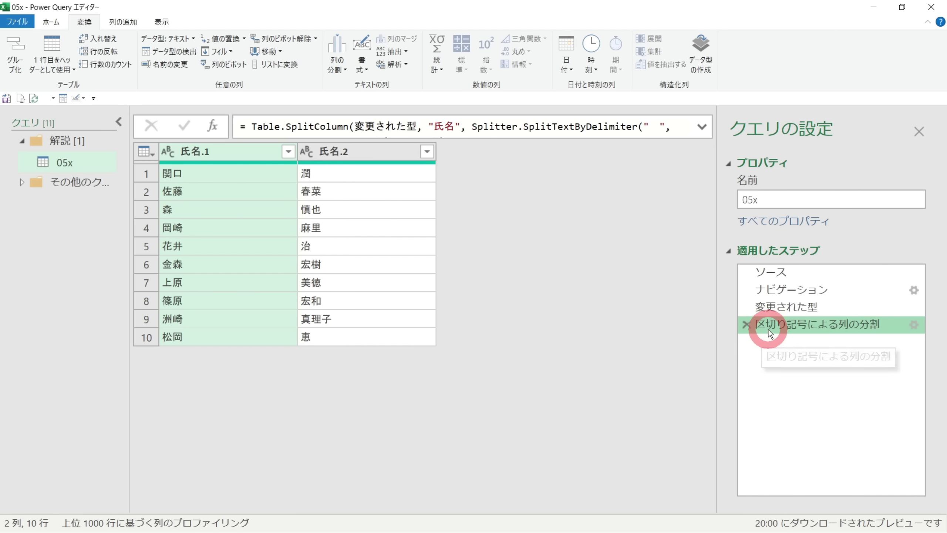